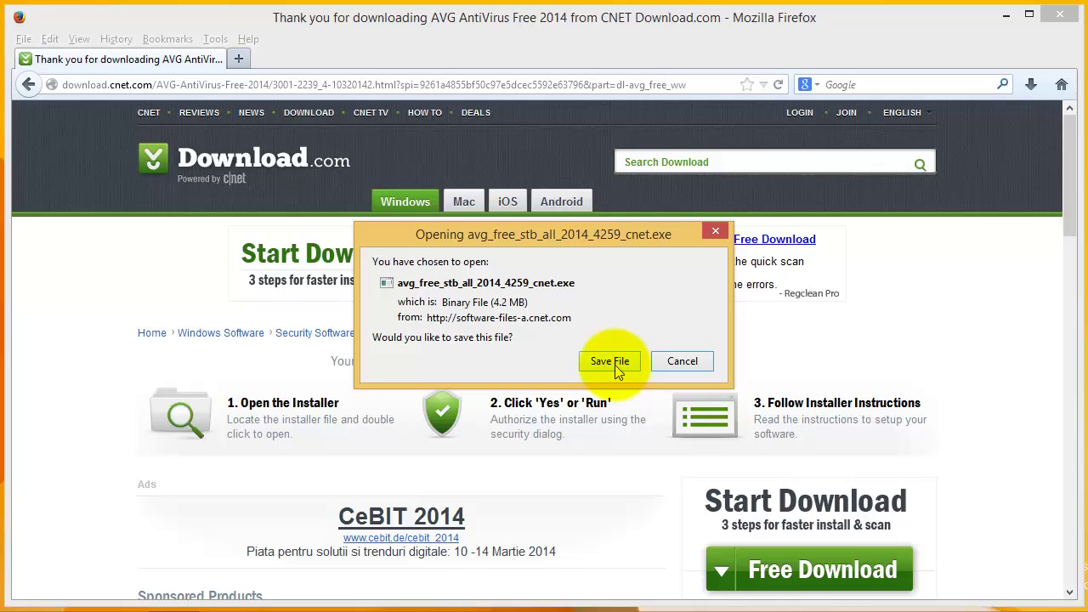
Save the installer avg_free_stb_all_2014_4259_cnet.exe to the Desktop from Firefox.
left_click(616, 371)
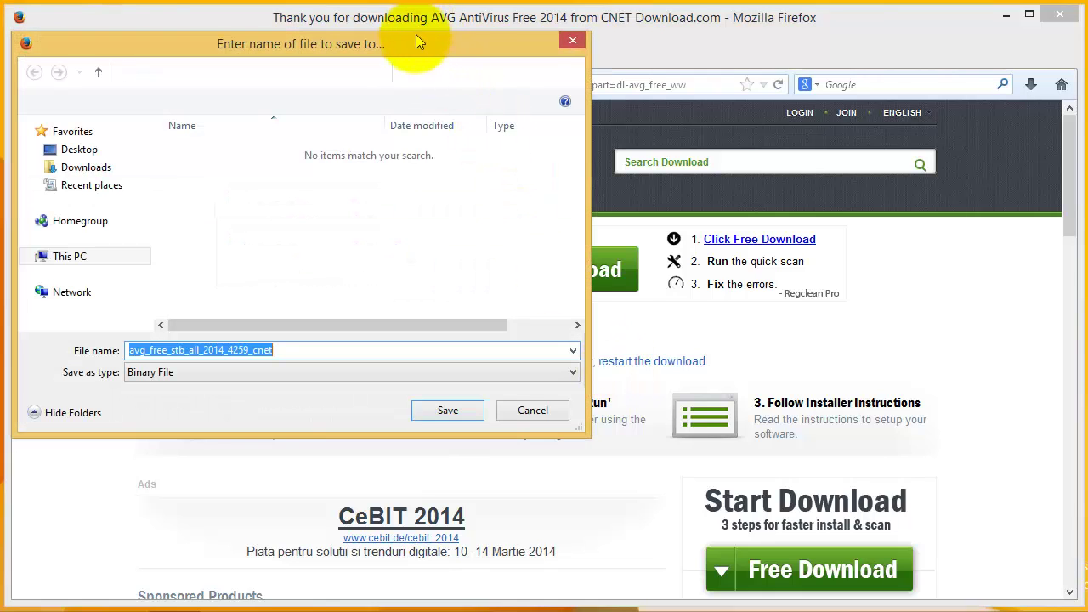
left_click_drag(417, 44, 548, 77)
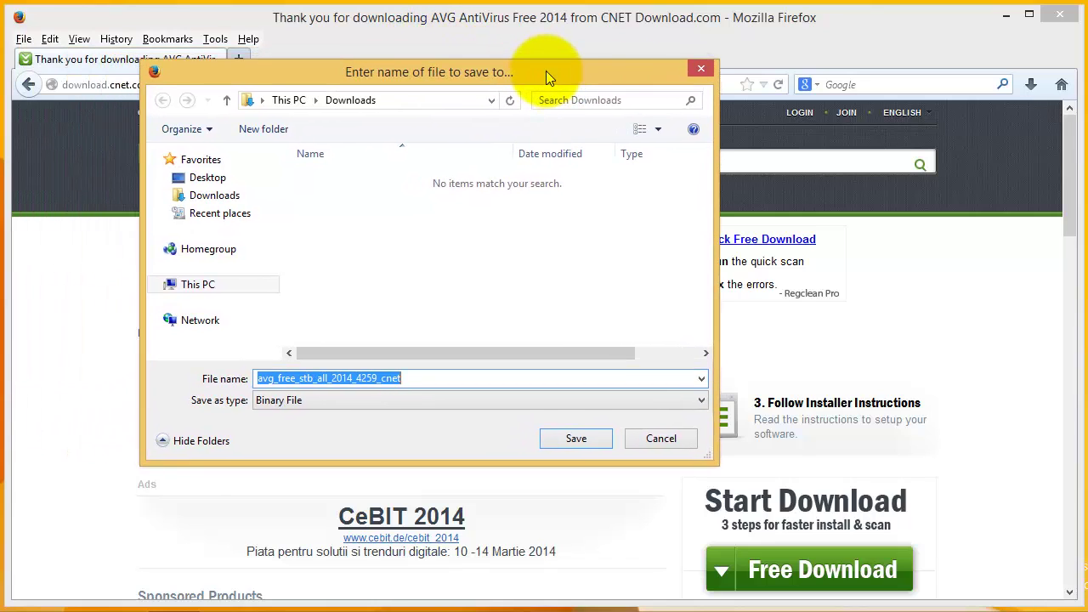
left_click(214, 186)
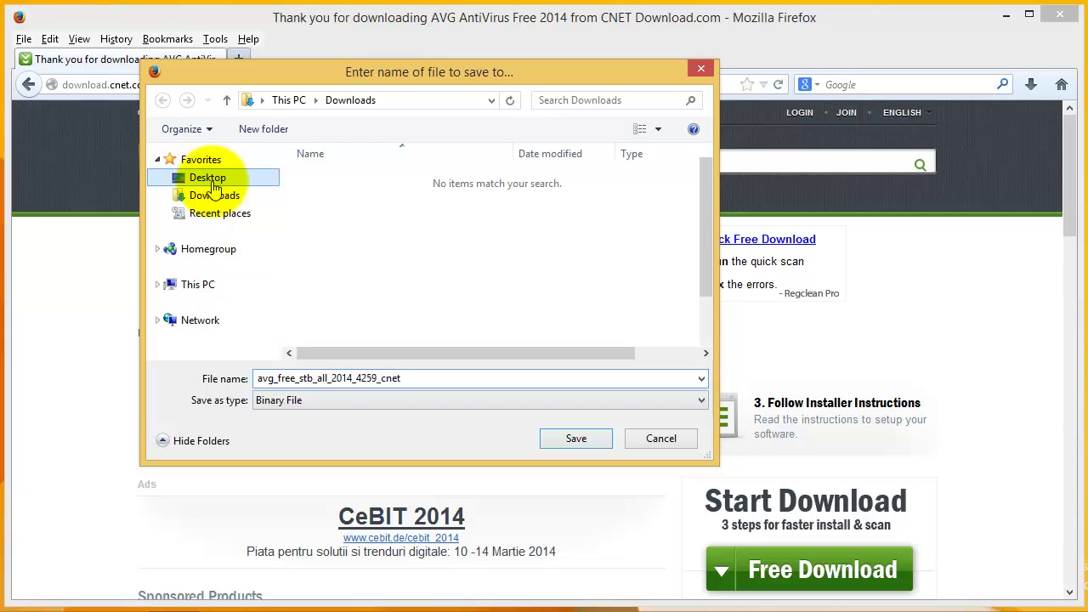
left_click(576, 439)
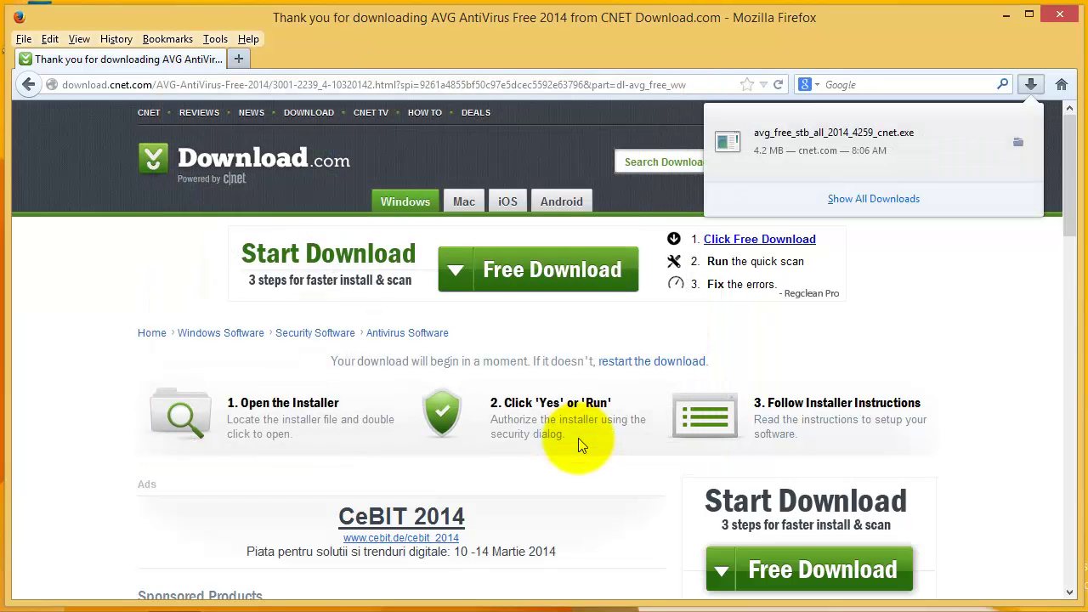
Minimize Firefox and drag the avg_free_stb installer icon to the desktop centre.
left_click(1007, 19)
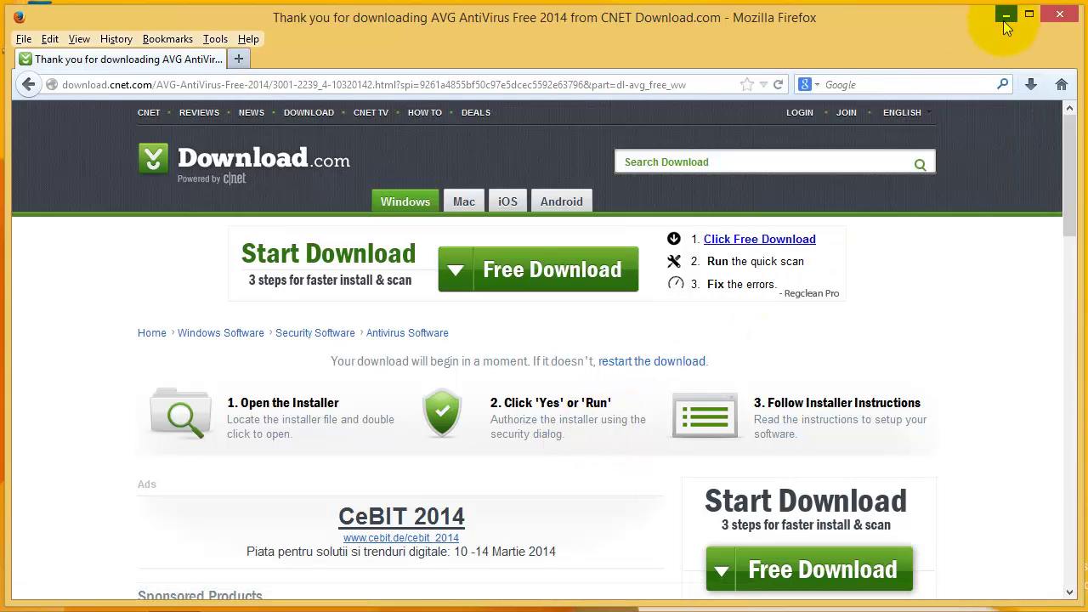
left_click(1007, 19)
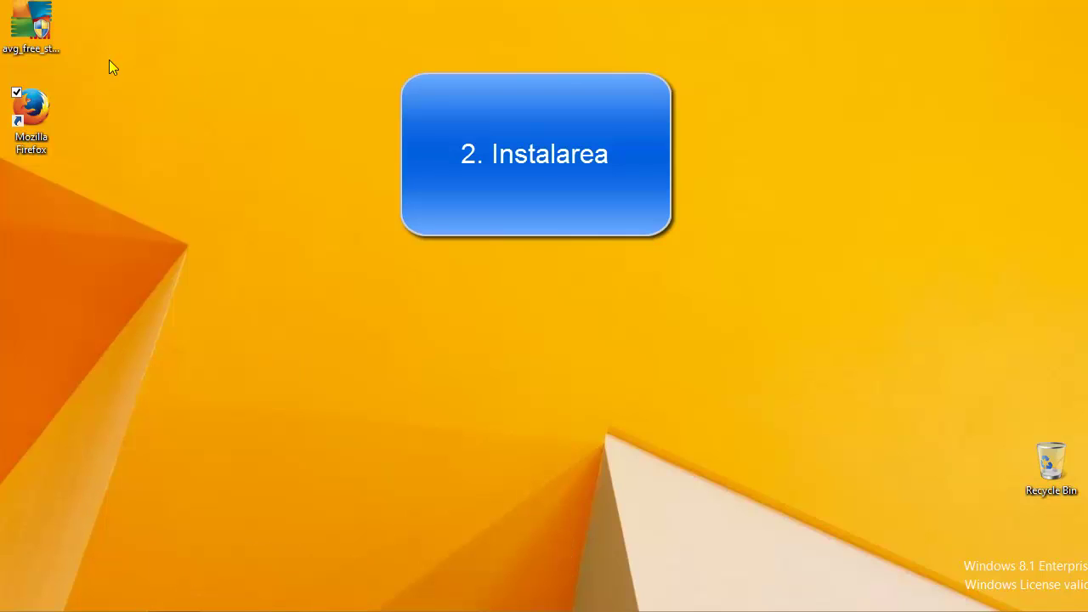
left_click(37, 32)
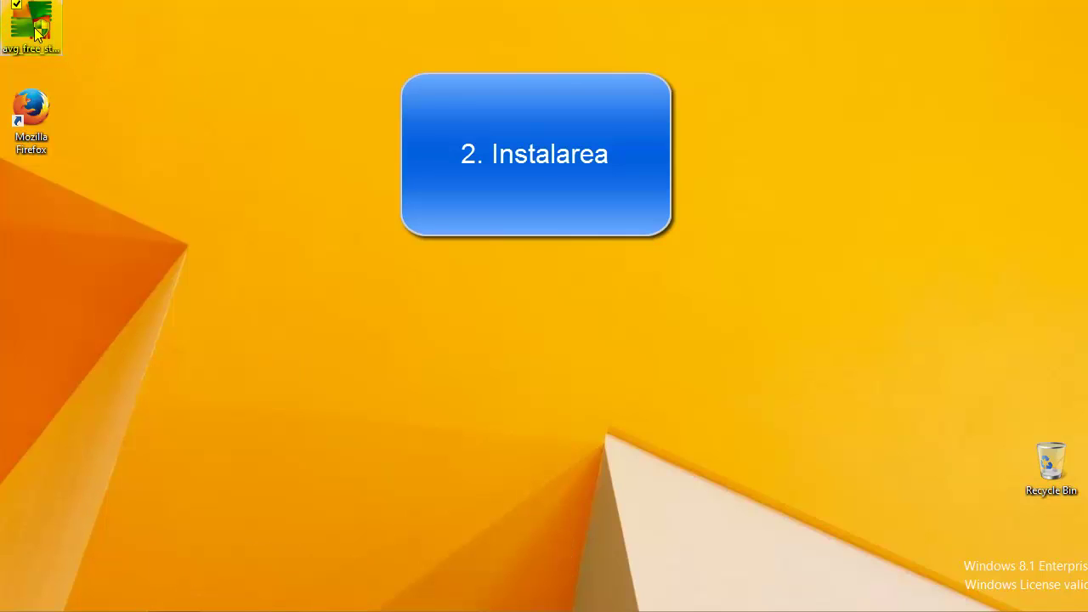
left_click_drag(38, 32, 449, 236)
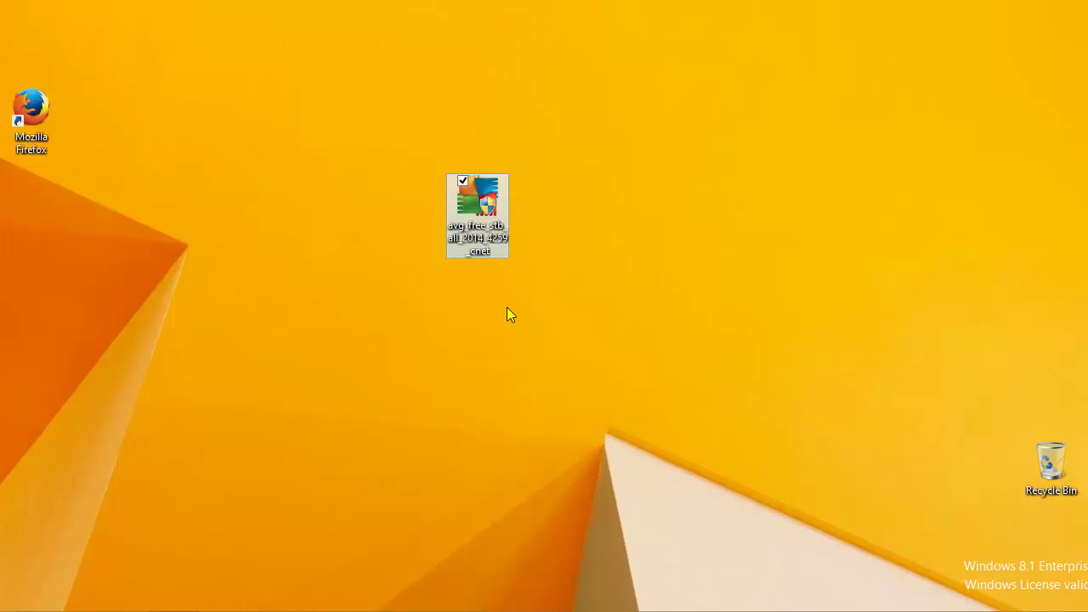
Launch the avg_free_stb installer and approve the User Account Control prompt.
double_click(489, 251)
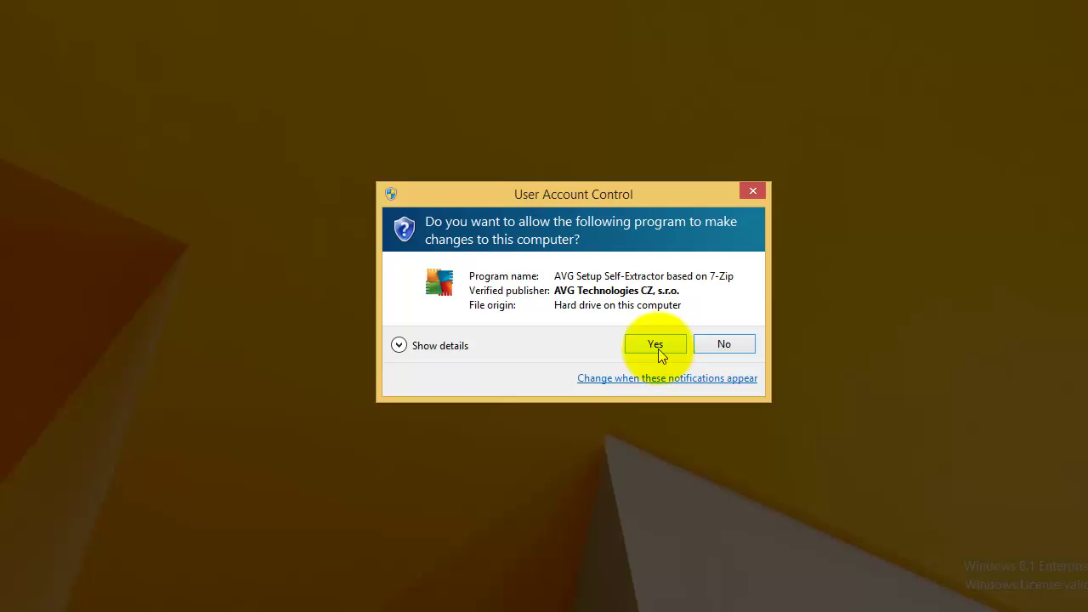
left_click(656, 349)
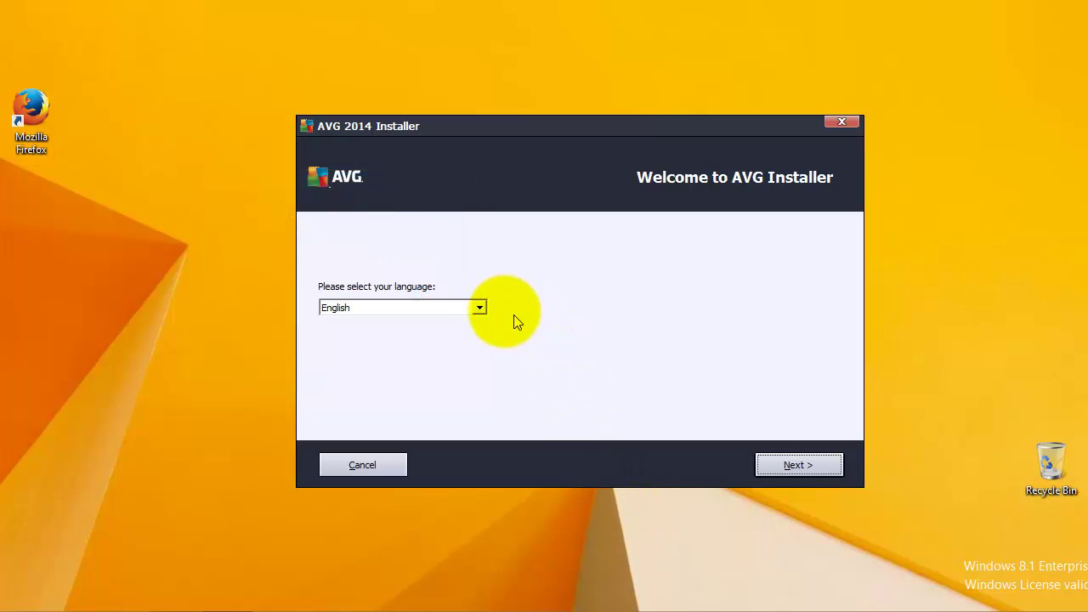
Keep English in the installer language list and continue to the license agreement.
left_click(479, 307)
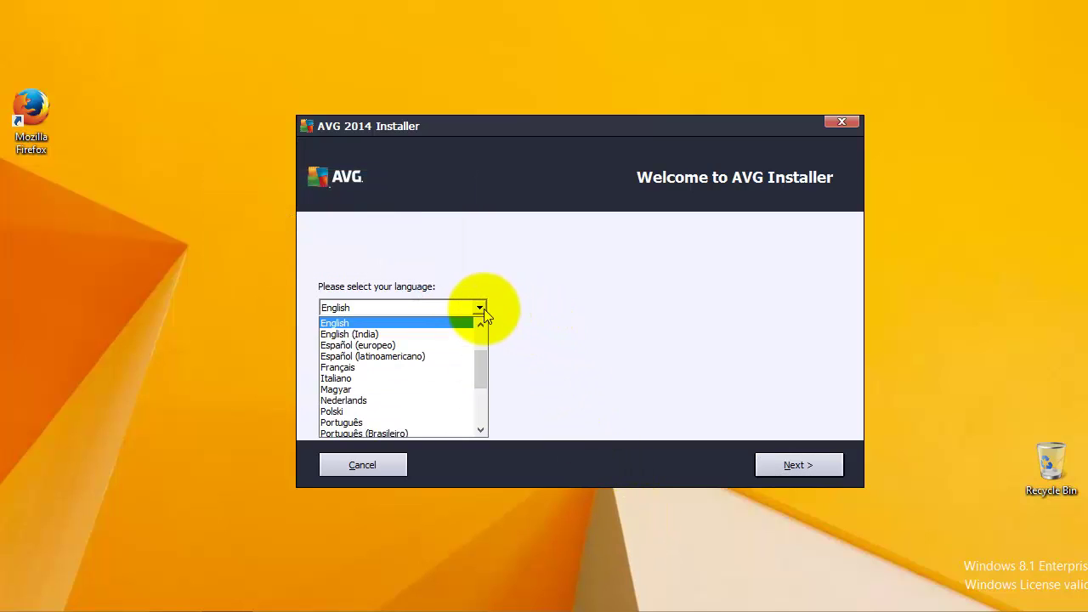
left_click(481, 431)
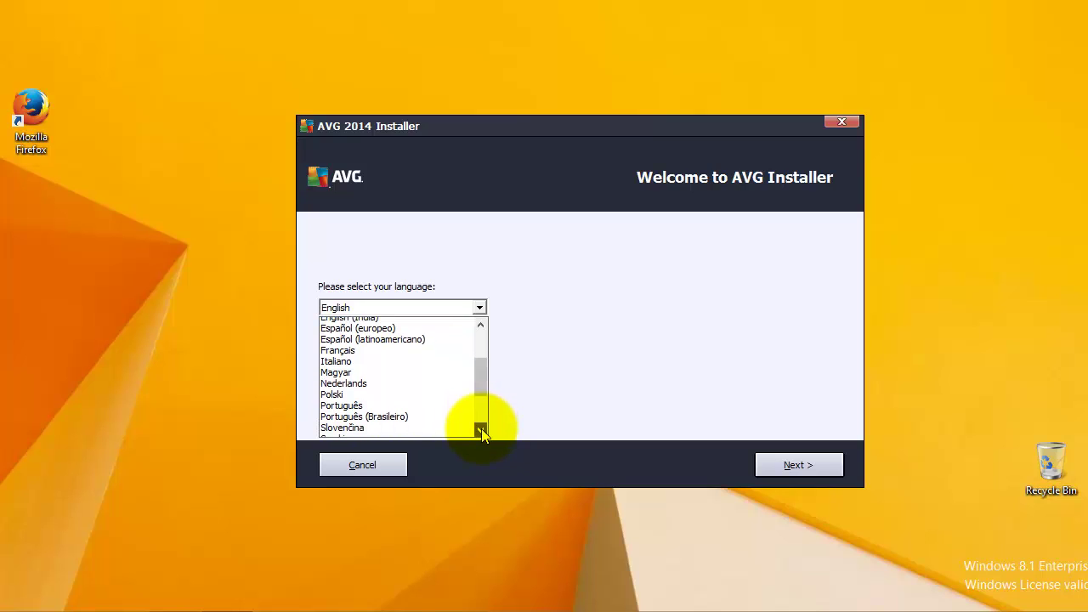
left_click_drag(481, 429, 481, 429)
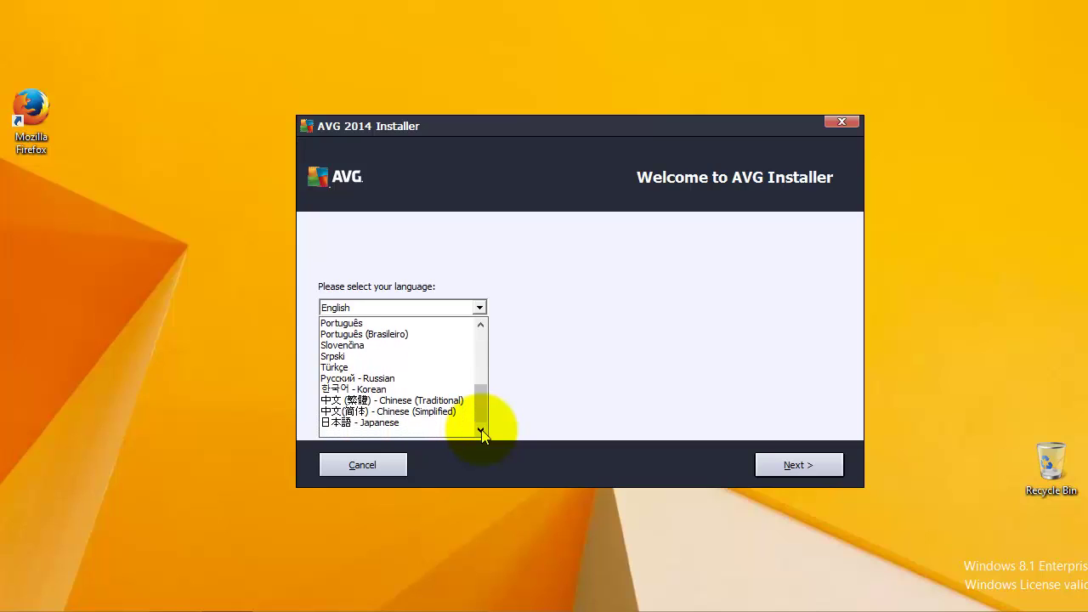
left_click_drag(480, 335, 482, 340)
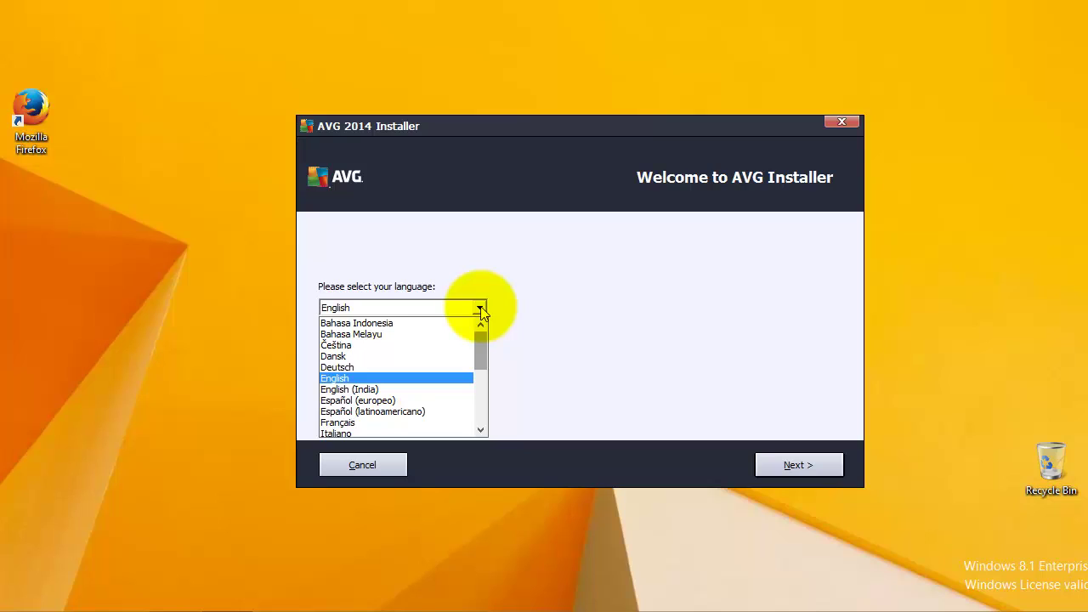
left_click(480, 310)
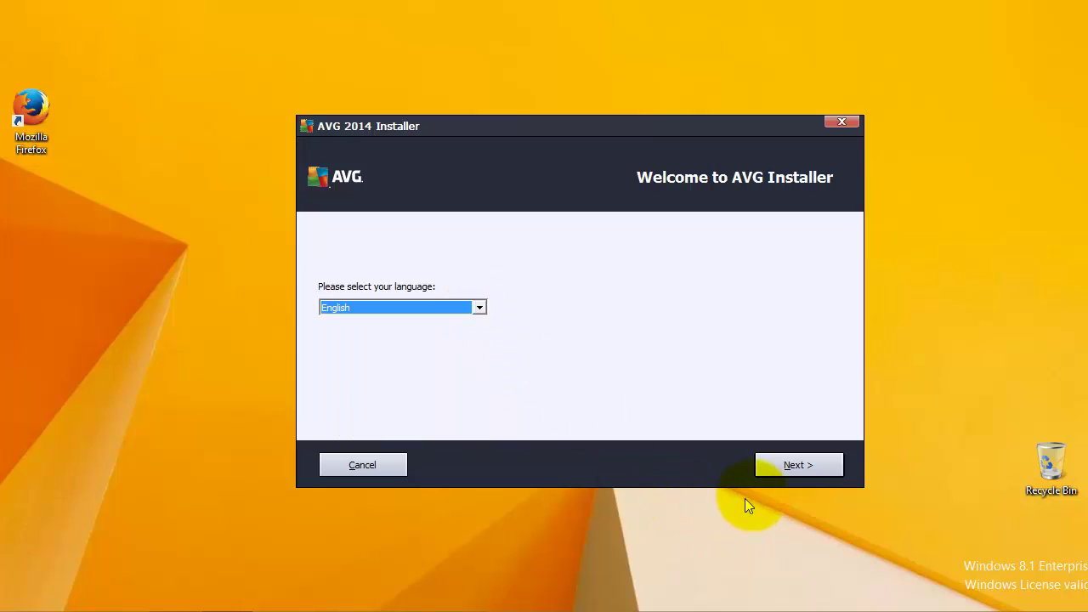
left_click(804, 468)
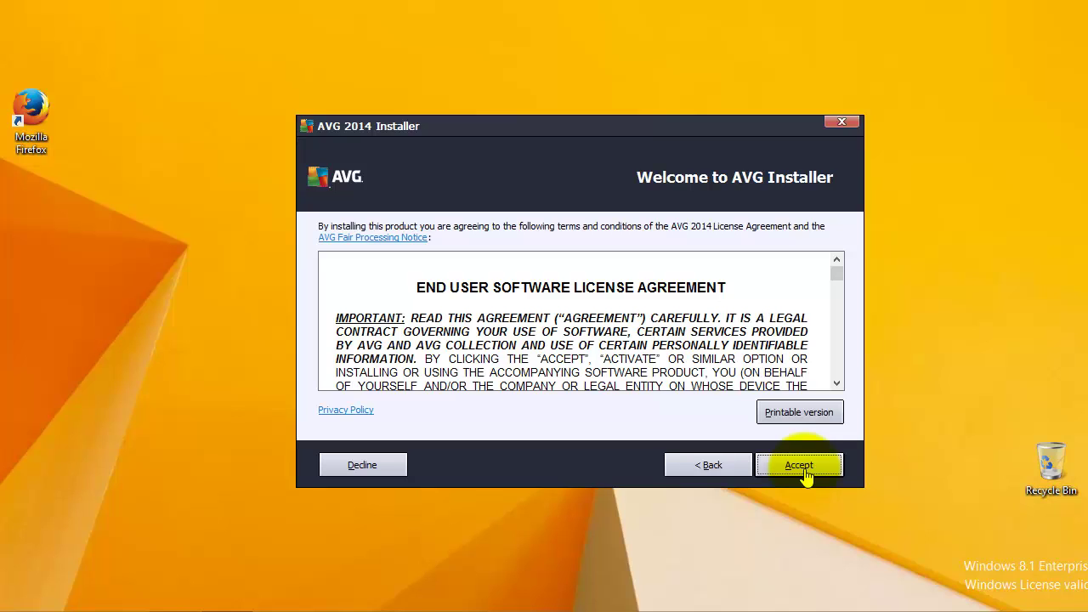
Accept the license agreement and pick Basic protection under Anti-Virus Free.
left_click(804, 472)
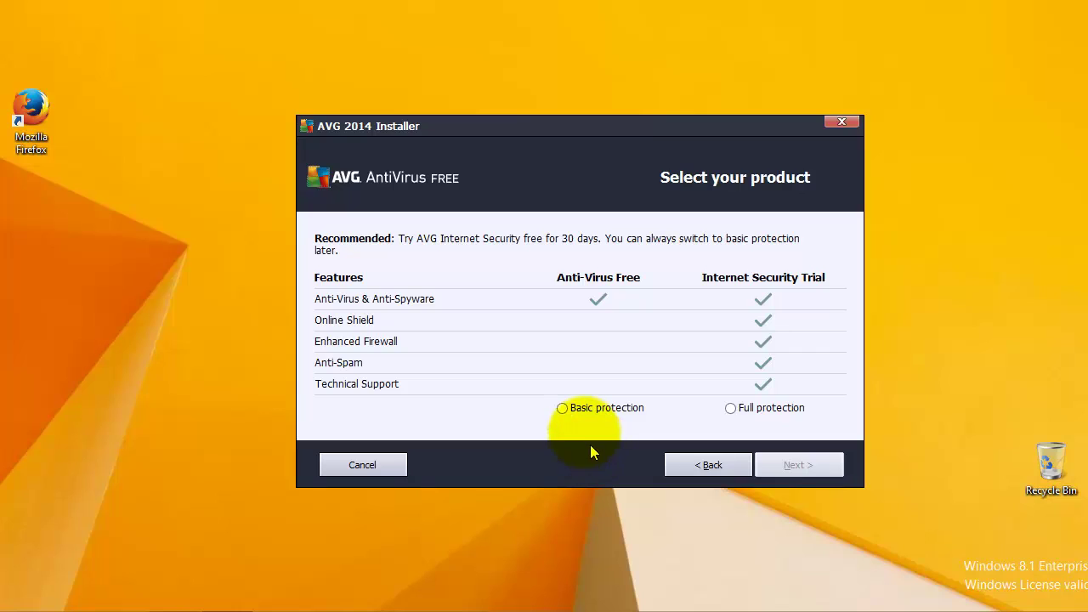
left_click(565, 412)
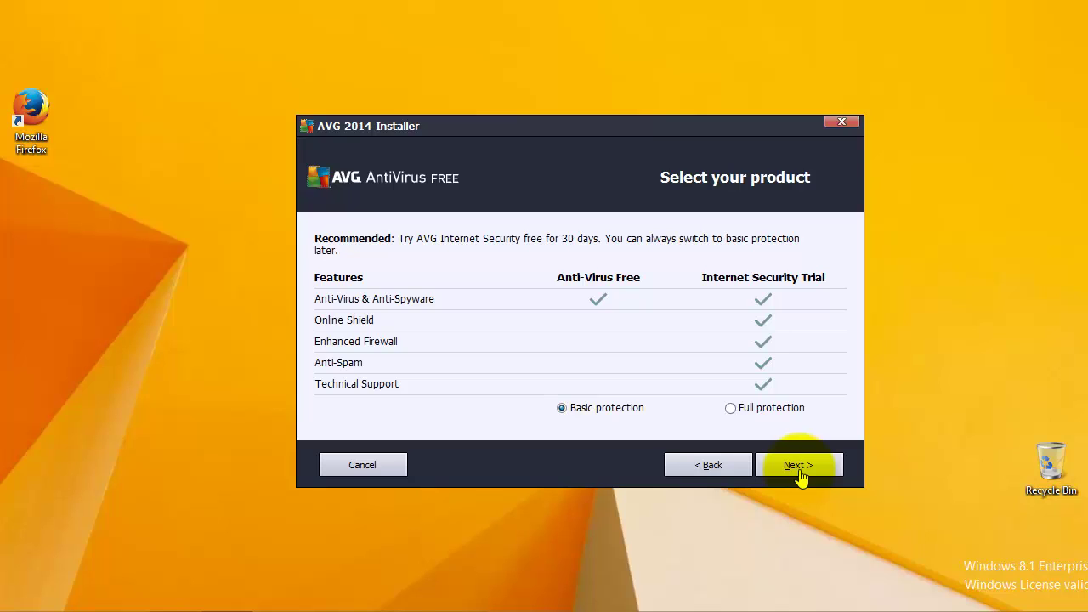
Advance from the product page to installation type, leaving Express Install selected.
left_click(799, 467)
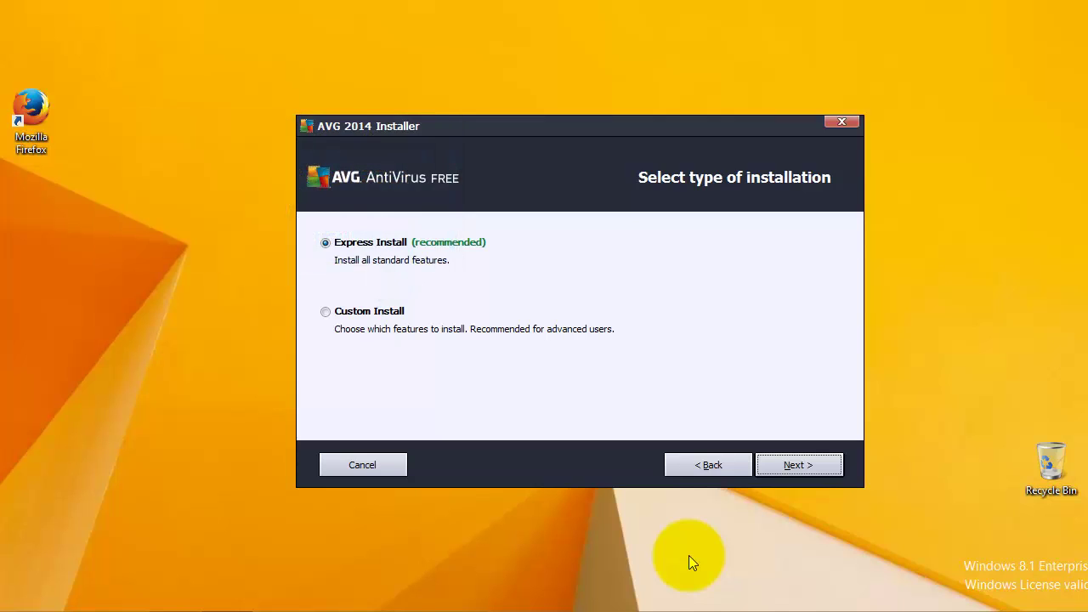
Start the Express Install so AVG features and updates install.
left_click(804, 474)
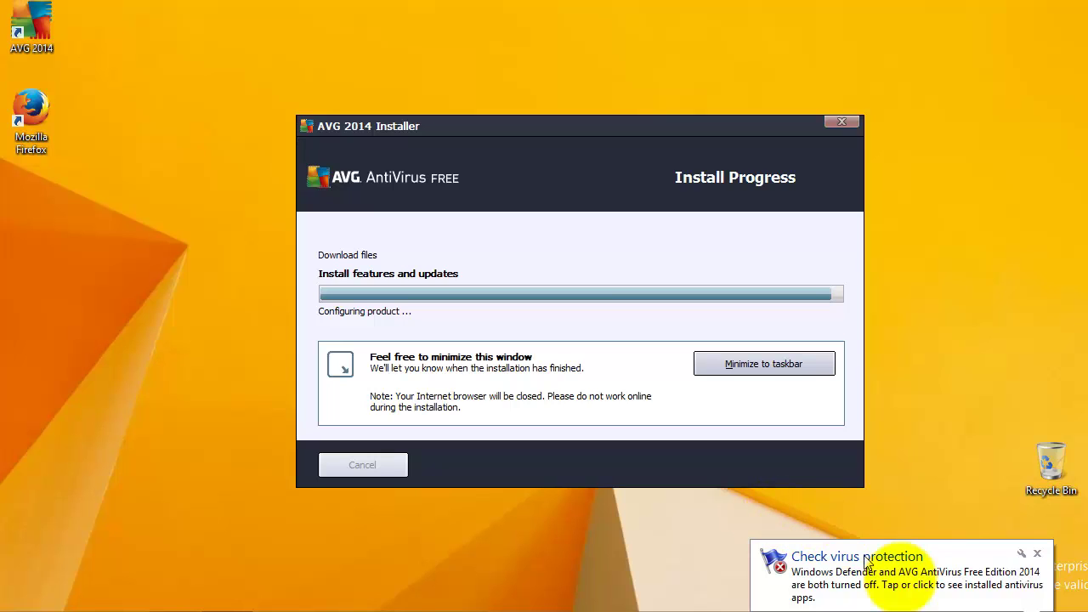
Dismiss the virus protection, antispyware and virus update notifications until Congratulations appears.
left_click(1038, 556)
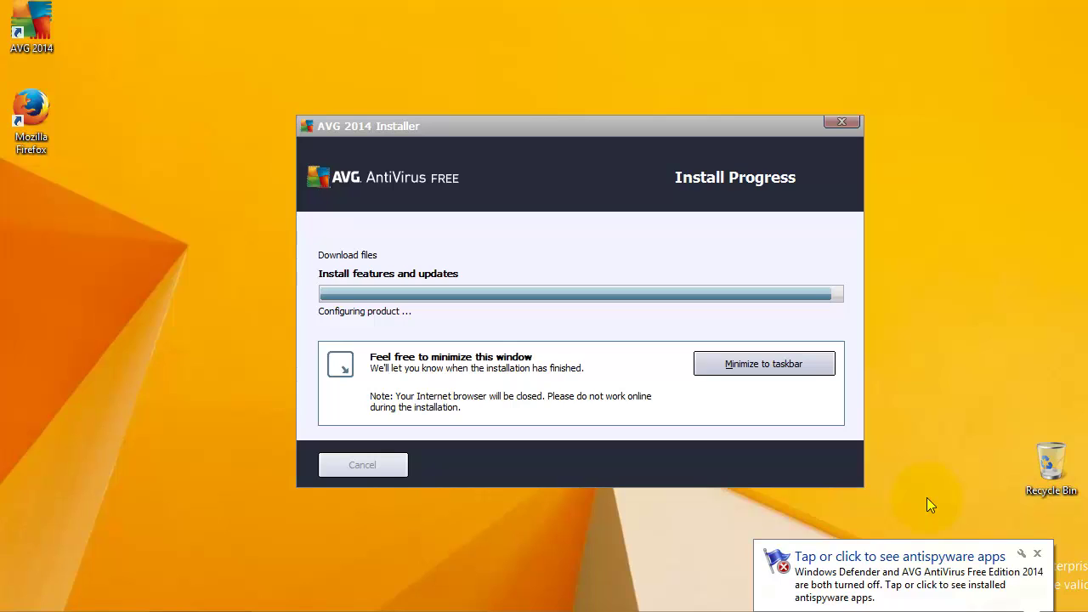
left_click(1042, 556)
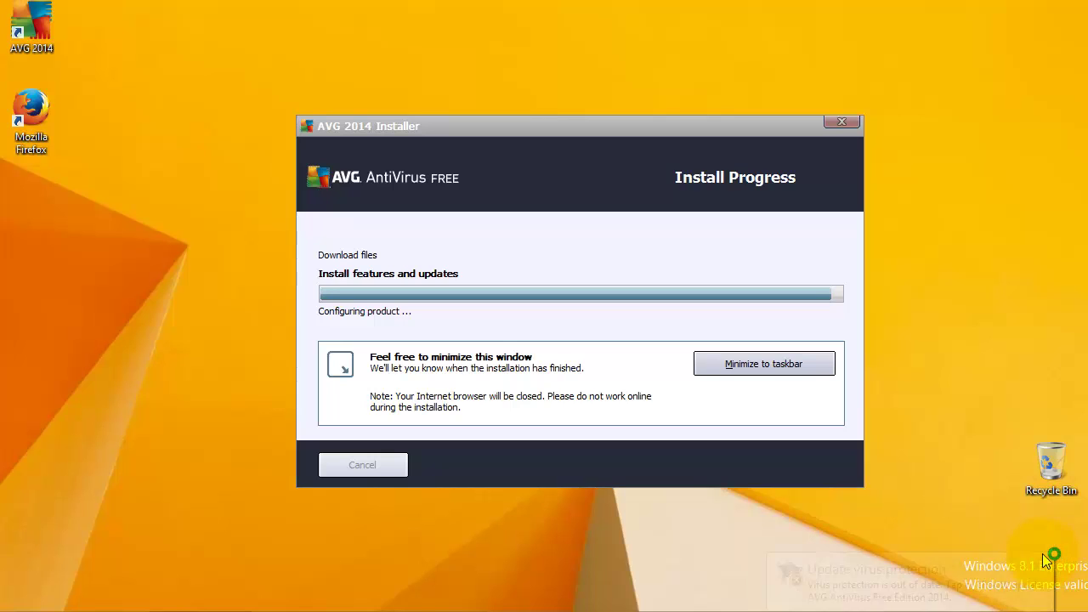
left_click(1038, 567)
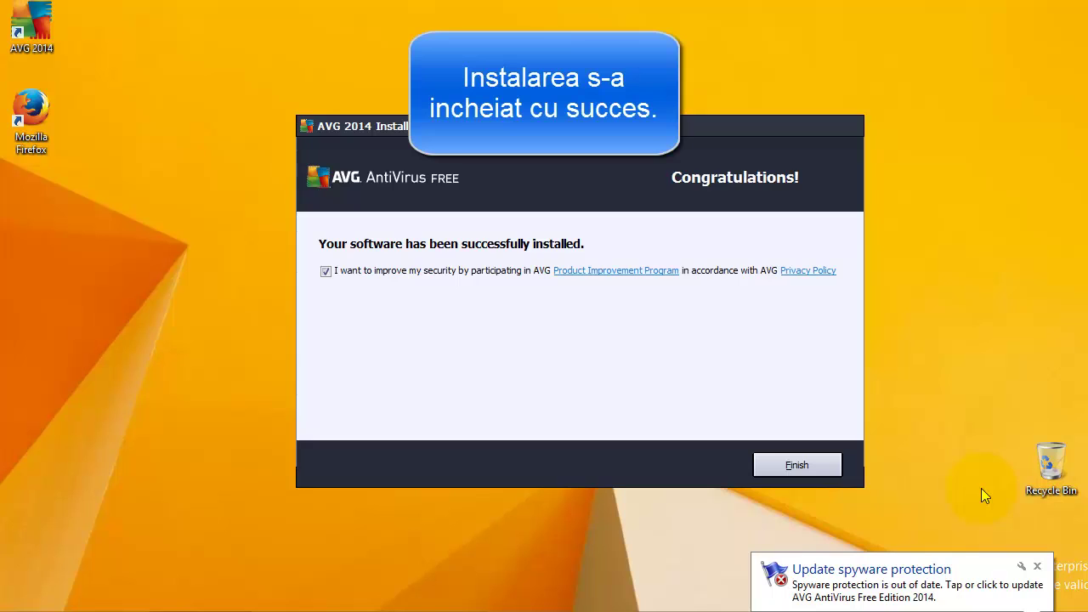
Dismiss the spyware update notice and finish the installer, launching AVG AntiVirus Free.
left_click(1036, 567)
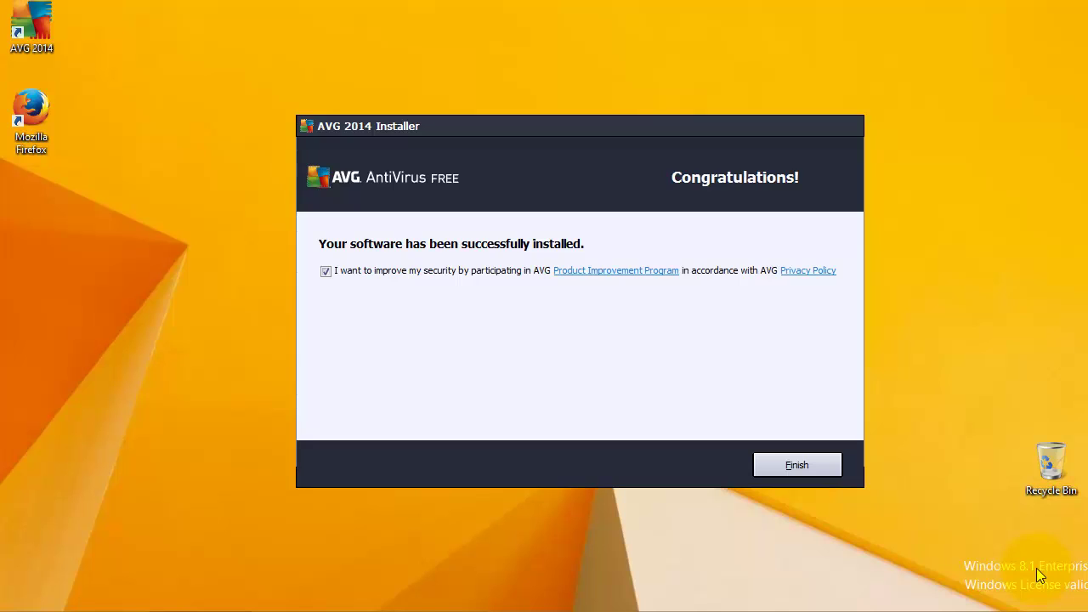
left_click(796, 467)
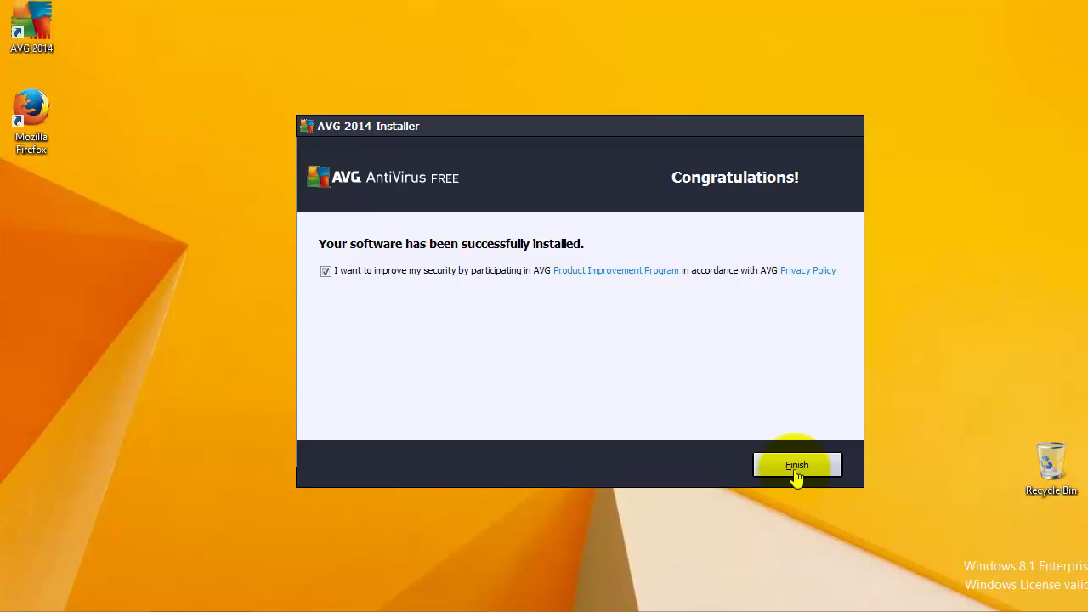
left_click(797, 468)
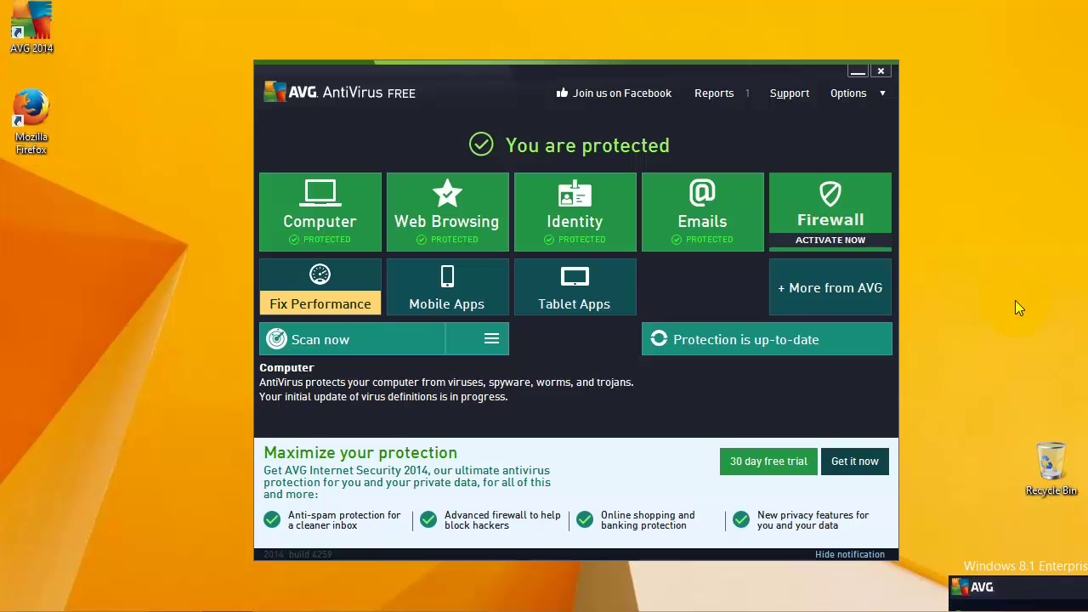
Choose Register AVG AntiVirus Free Edition 2014 from the Options menu.
left_click(884, 97)
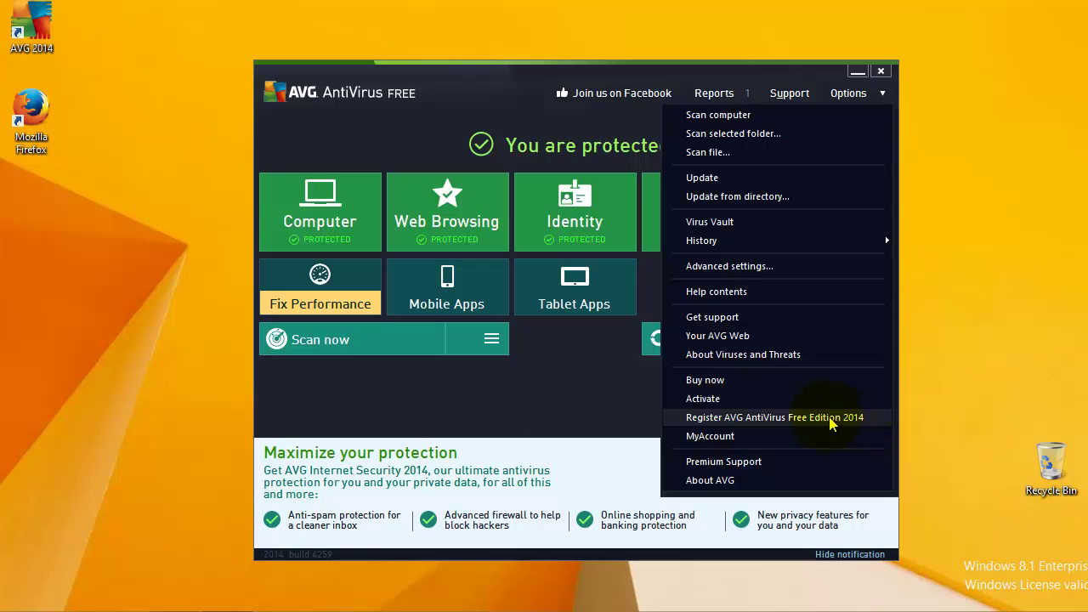
left_click(817, 417)
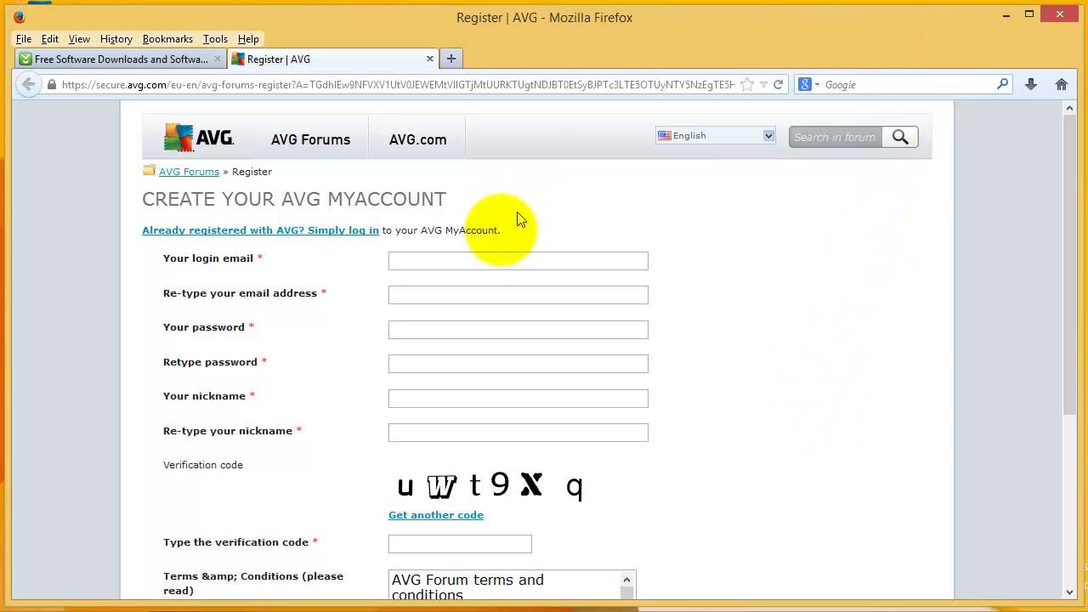
Enter the login e-mail address and paste the same address into the confirmation field.
left_click(472, 267)
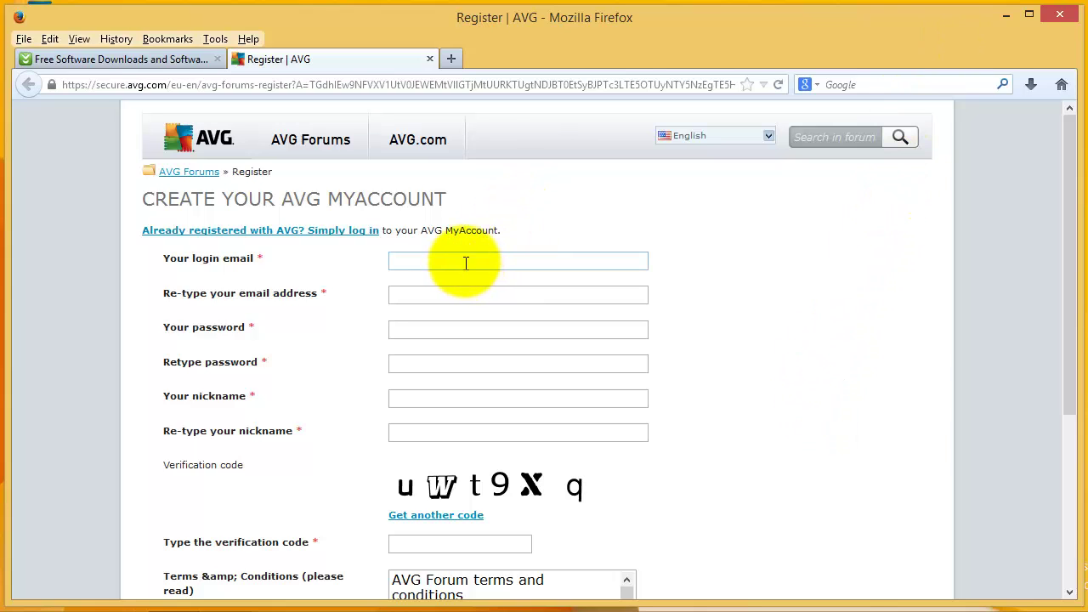
left_click(465, 261)
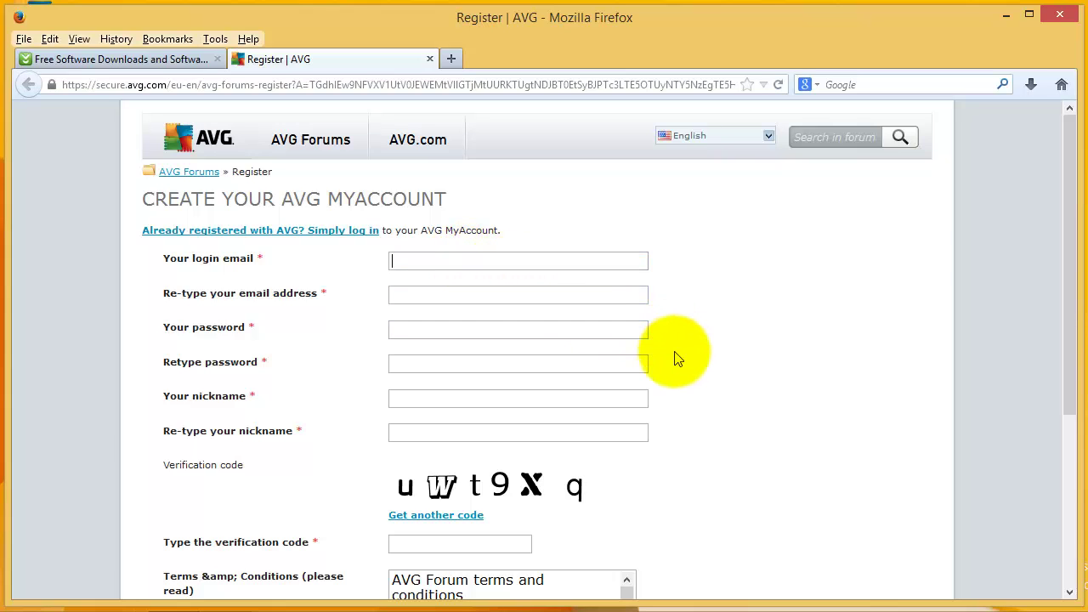
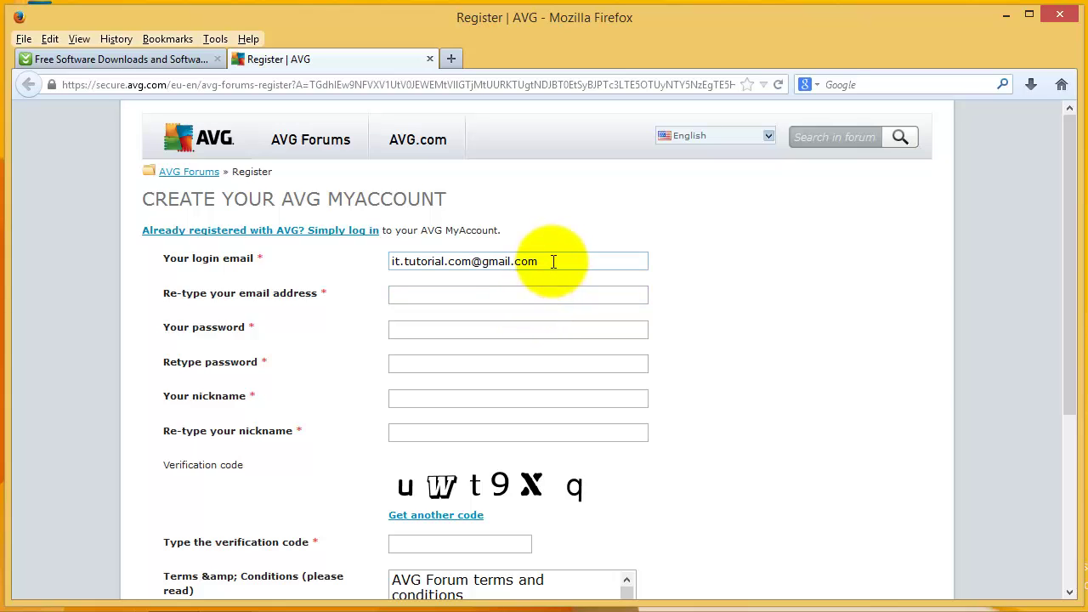
left_click_drag(553, 264, 381, 285)
key("ctrl+c")
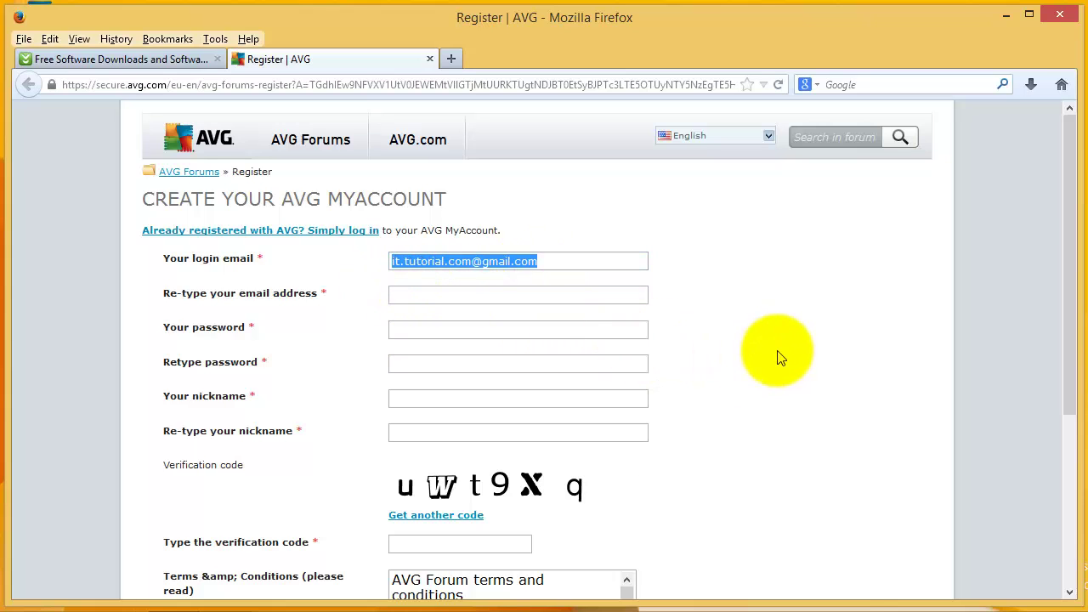
left_click(551, 295)
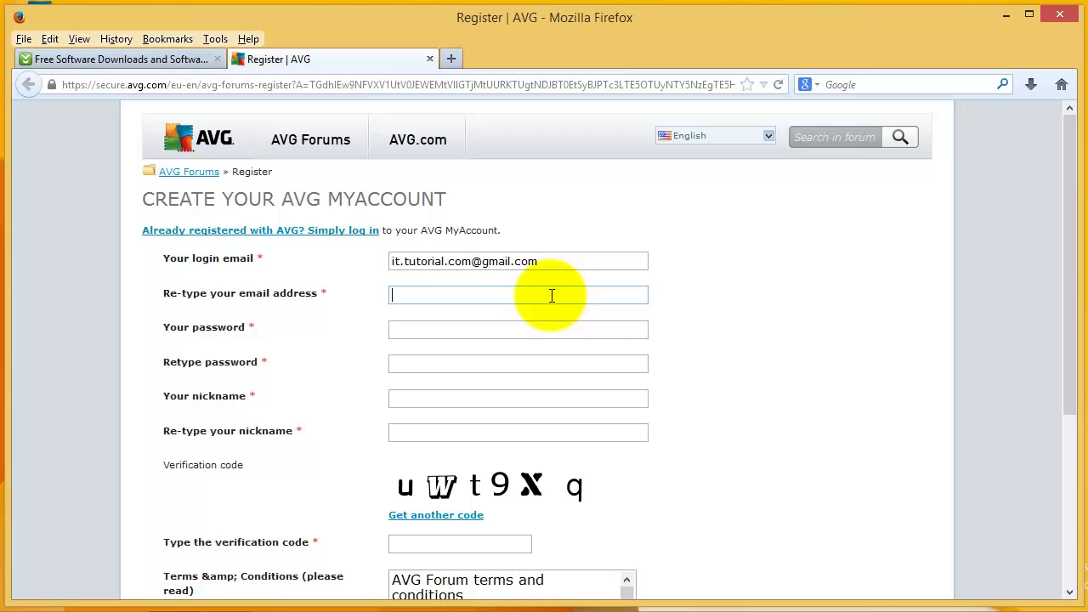
key("ctrl+v")
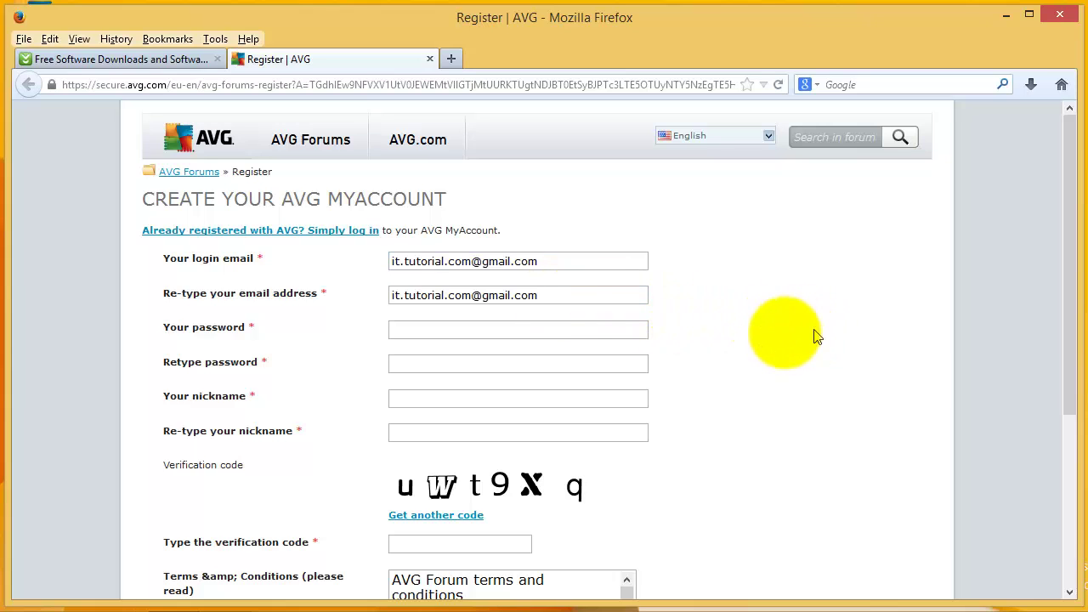
Type the account password in both password fields and enter a nickname, copying it for confirmation.
left_click(551, 329)
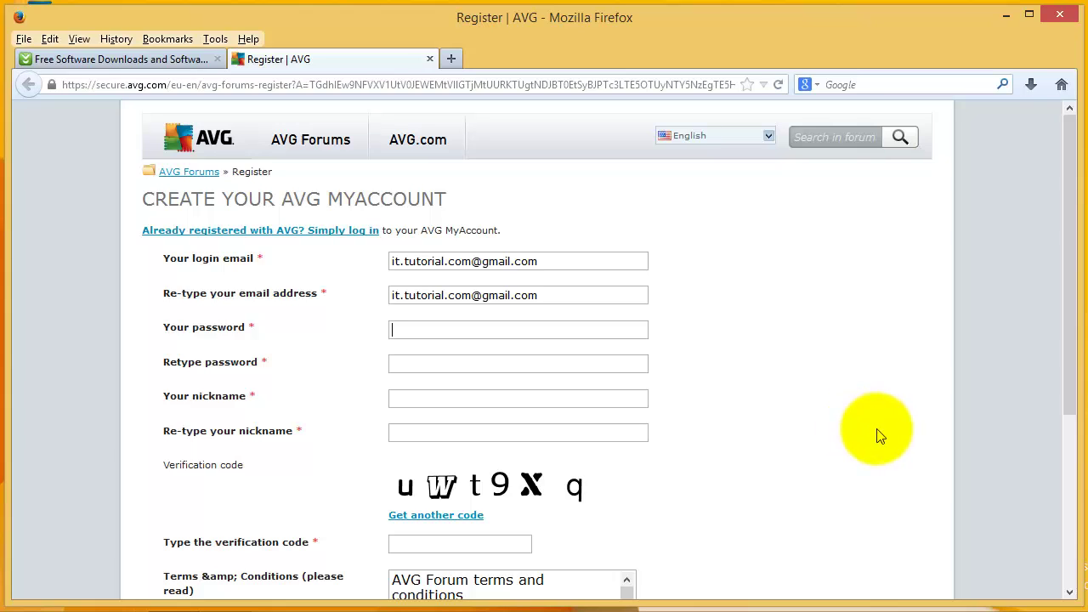
type("•••••••")
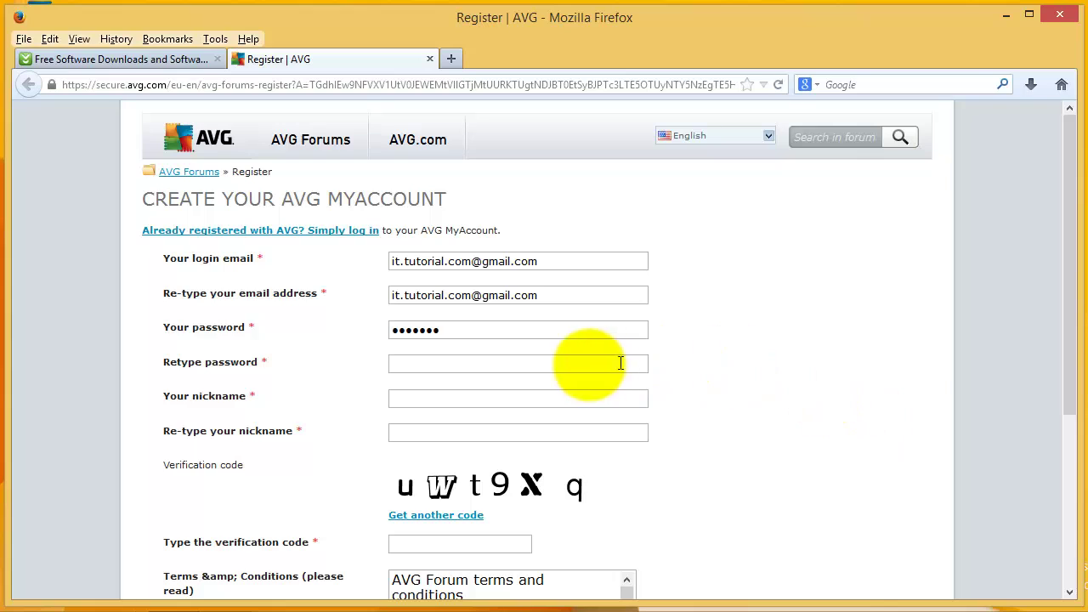
left_click(569, 365)
type("•")
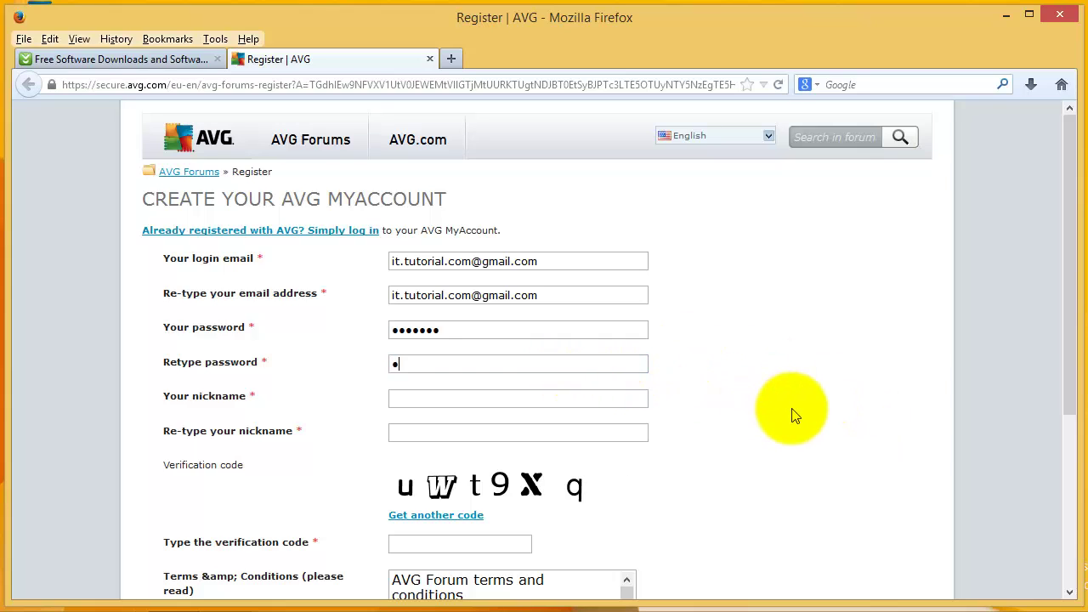
type("••••••")
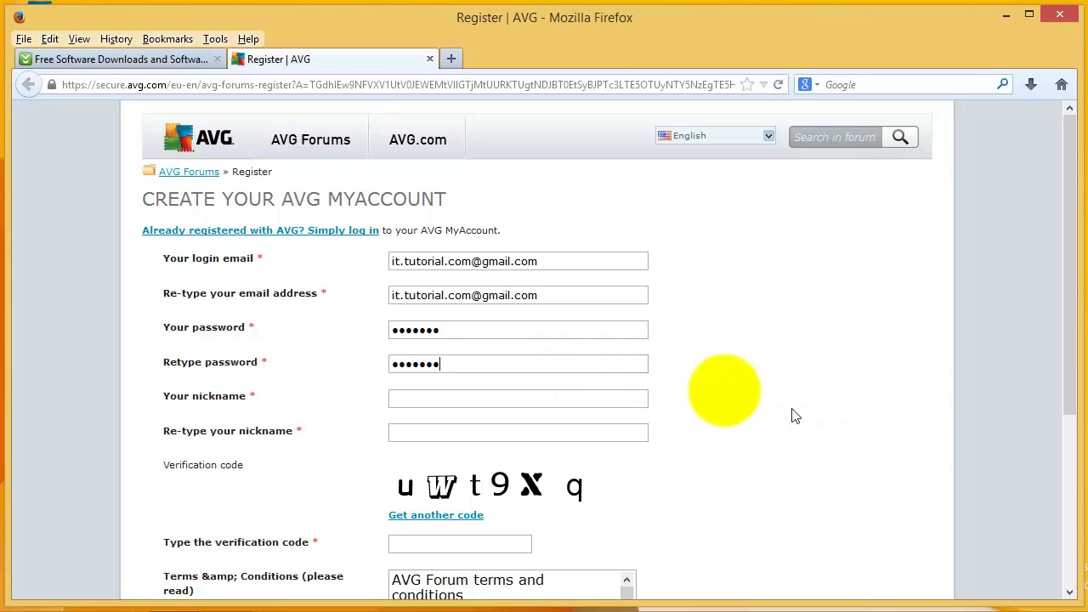
left_click(486, 396)
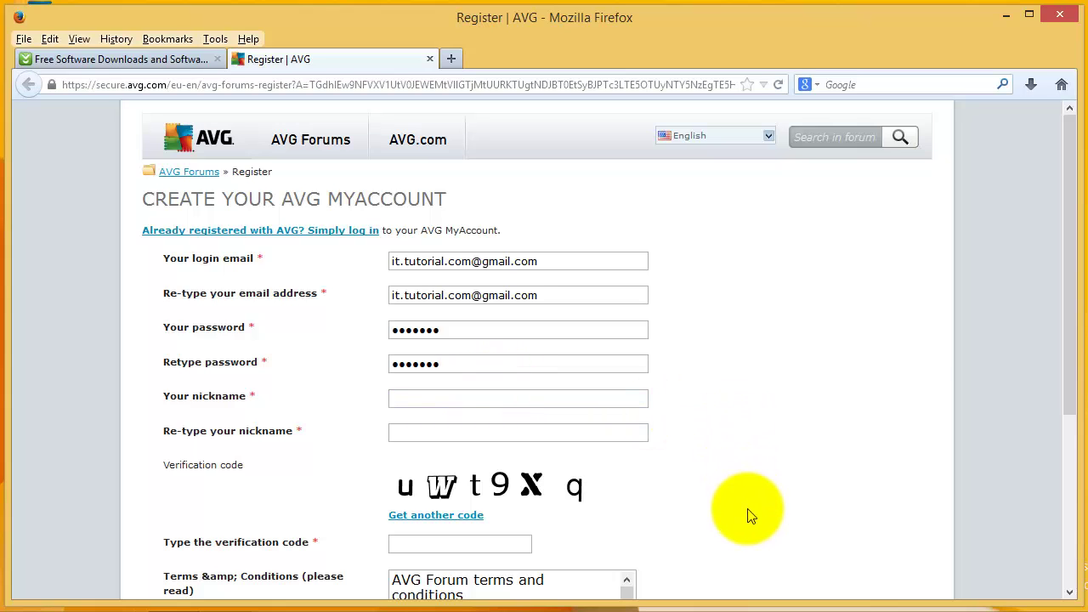
type("Joshua")
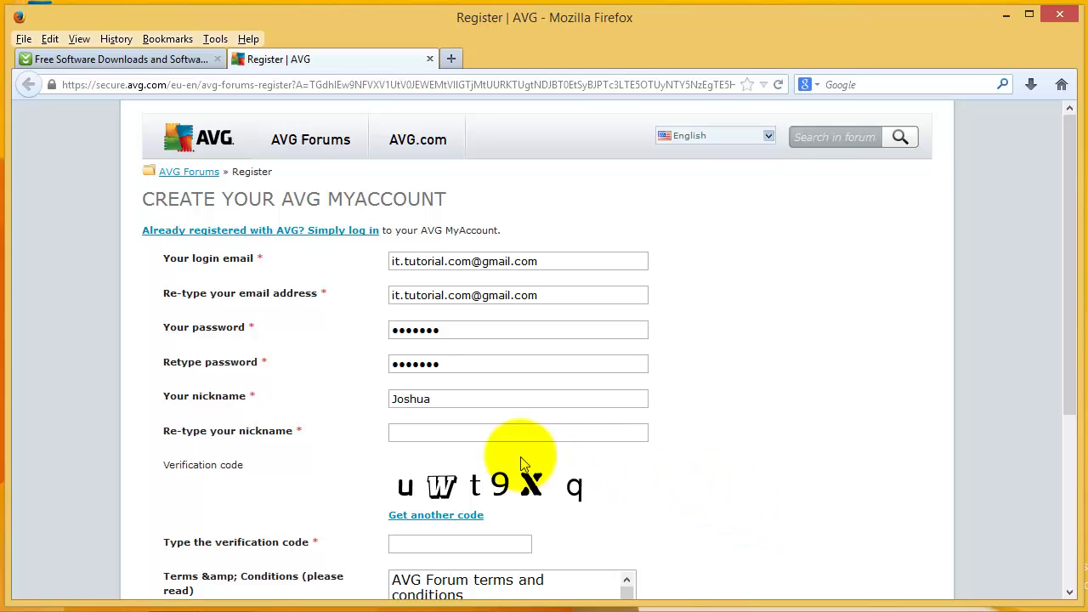
left_click_drag(459, 398, 389, 399)
key("ctrl+c")
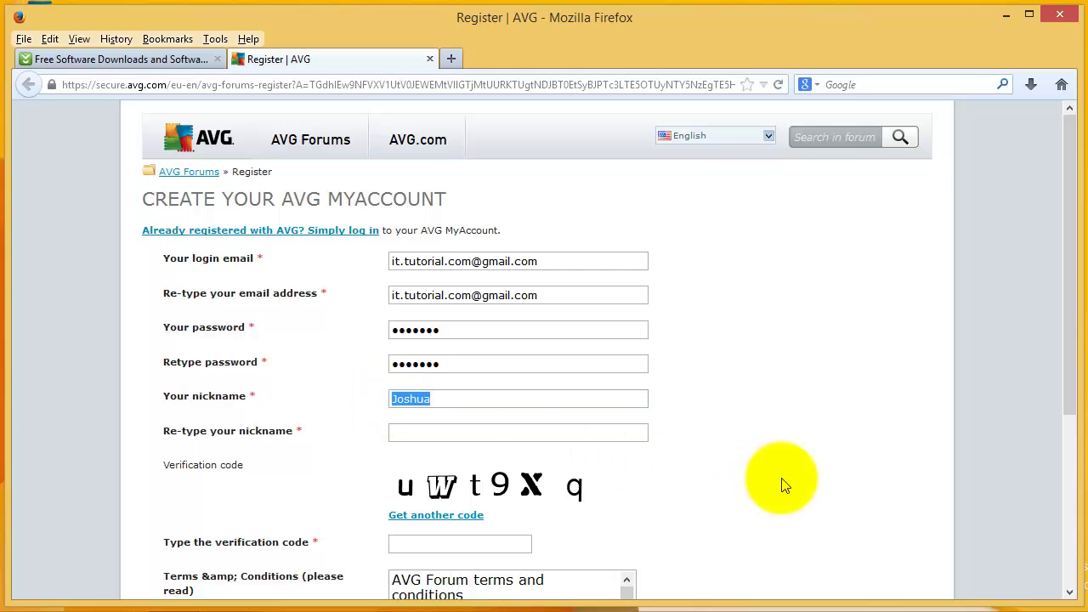
left_click(532, 433)
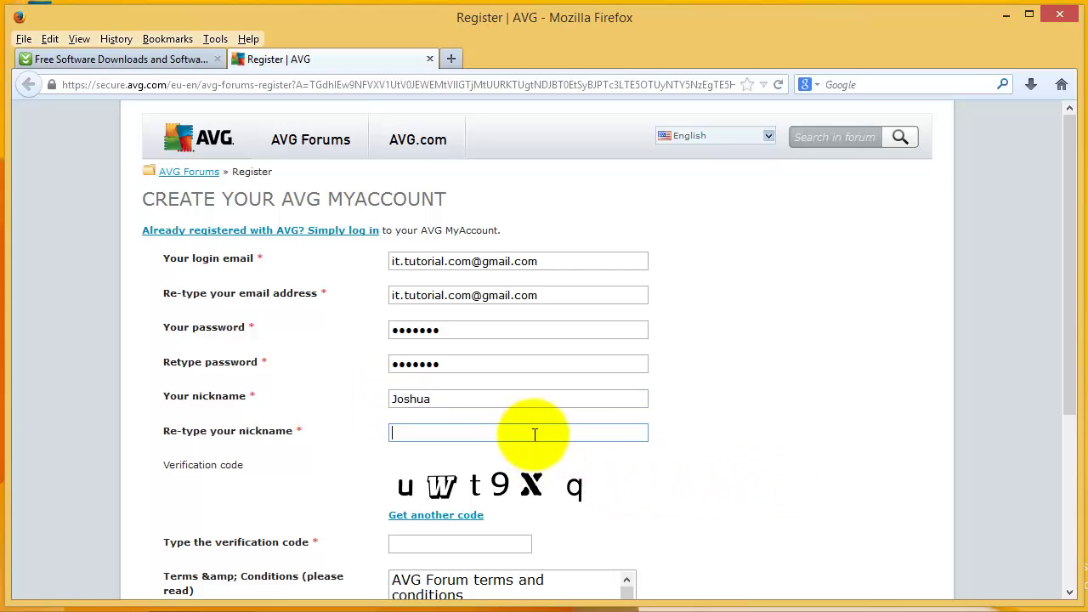
Paste the nickname into the confirmation field, then append '01' to both nickname fields.
key("ctrl+v")
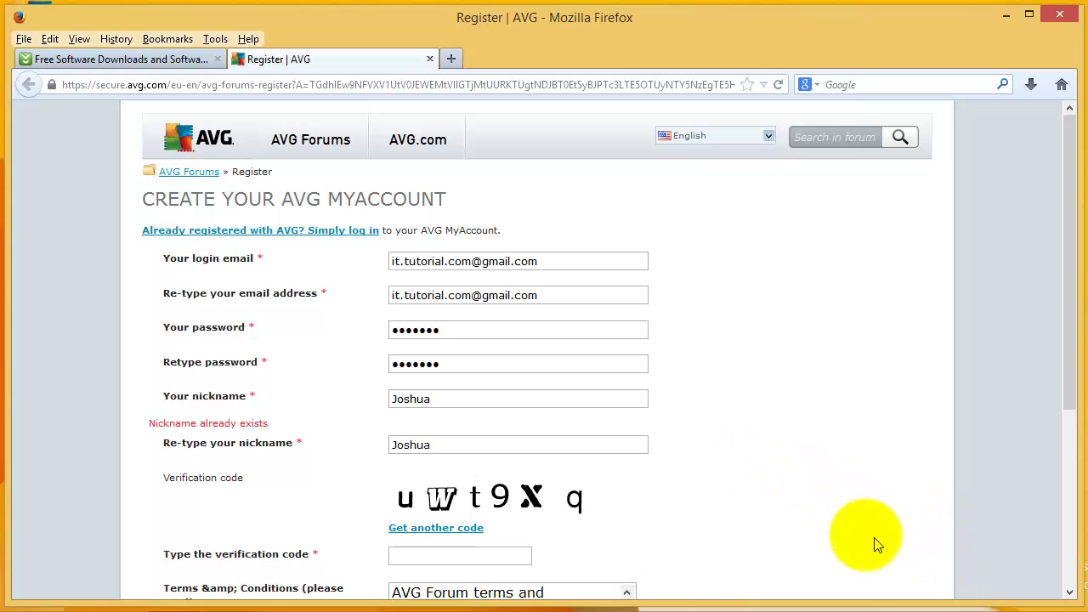
left_click(447, 403)
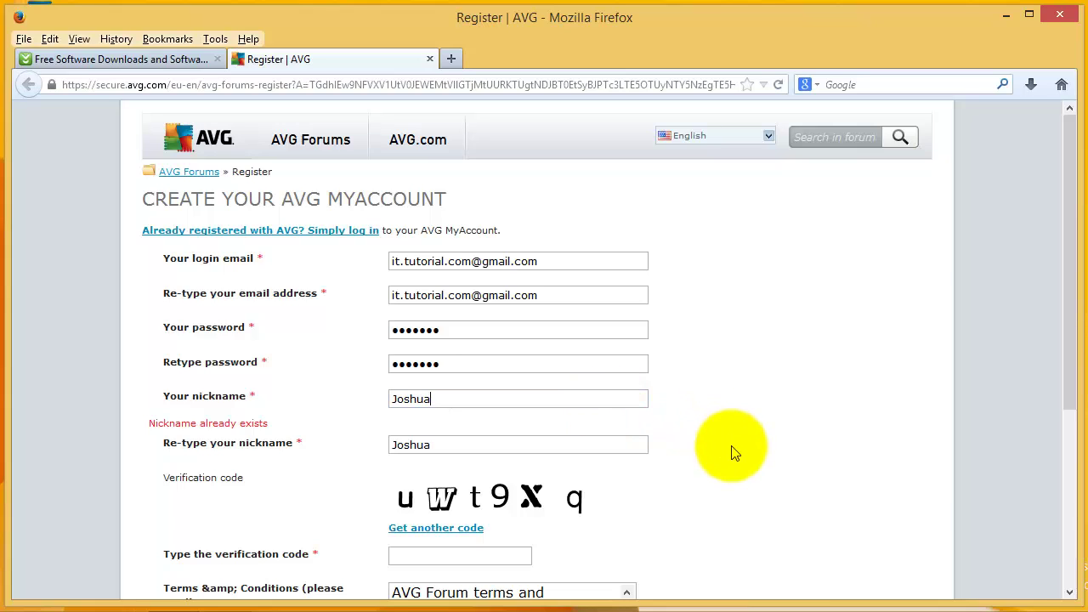
type("01")
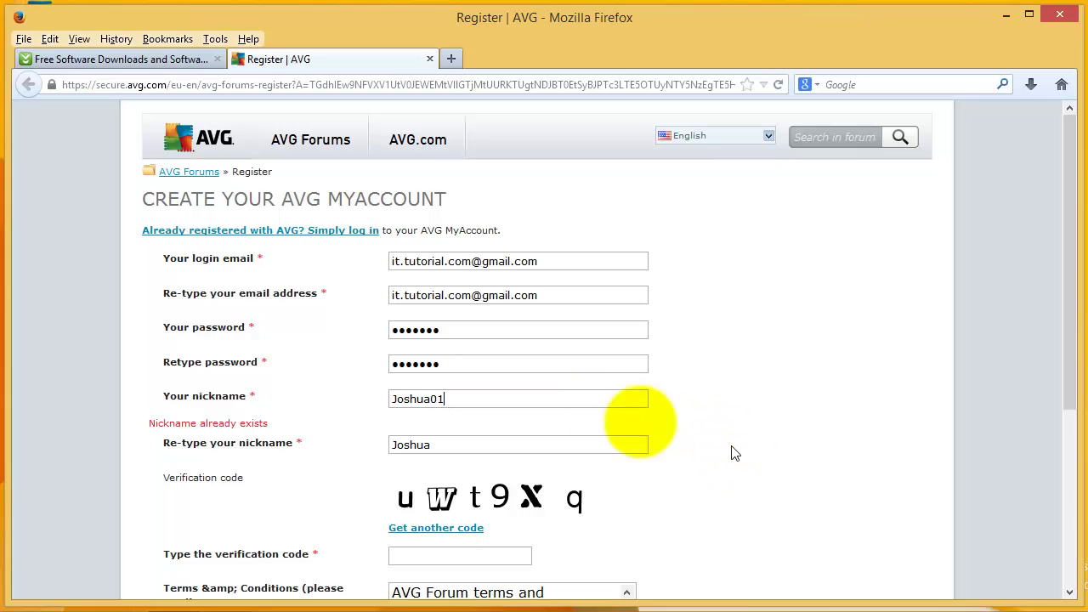
left_click(441, 446)
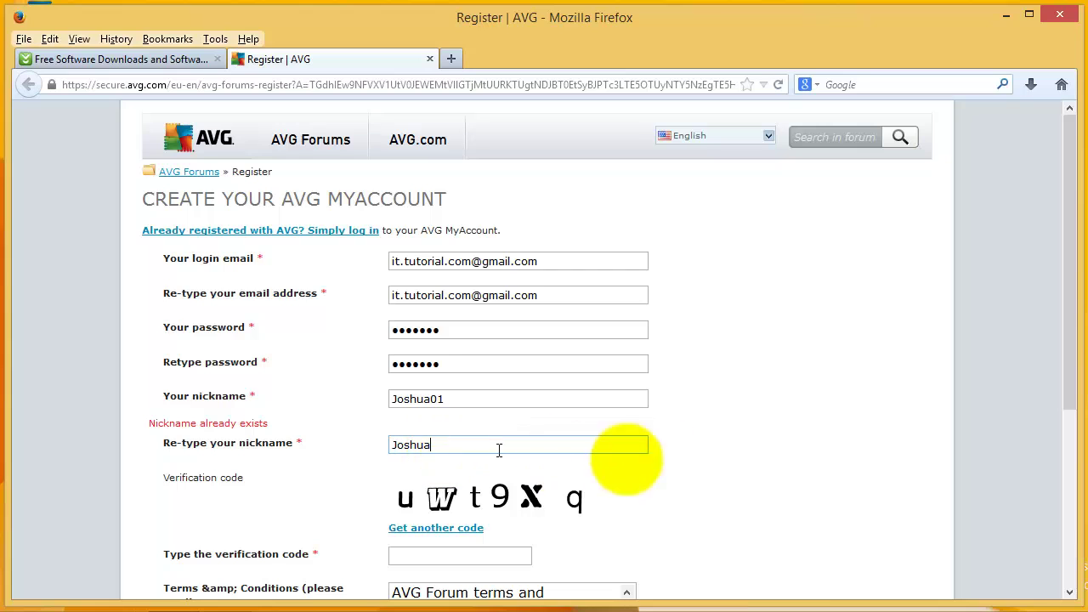
type("01")
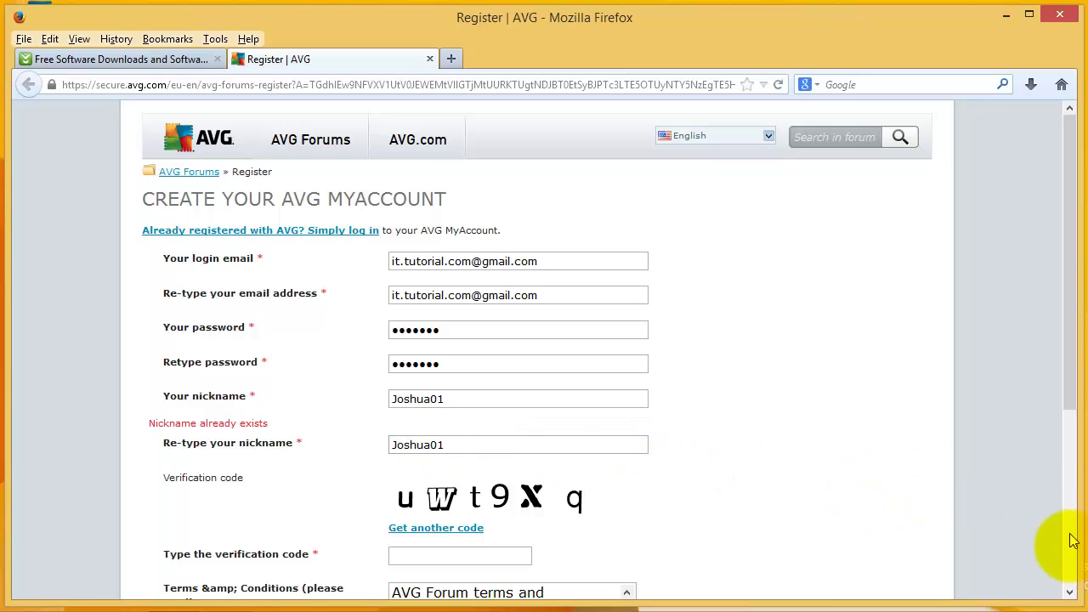
Append a further '0' to both nickname fields so the nickname becomes available.
left_click(1070, 595)
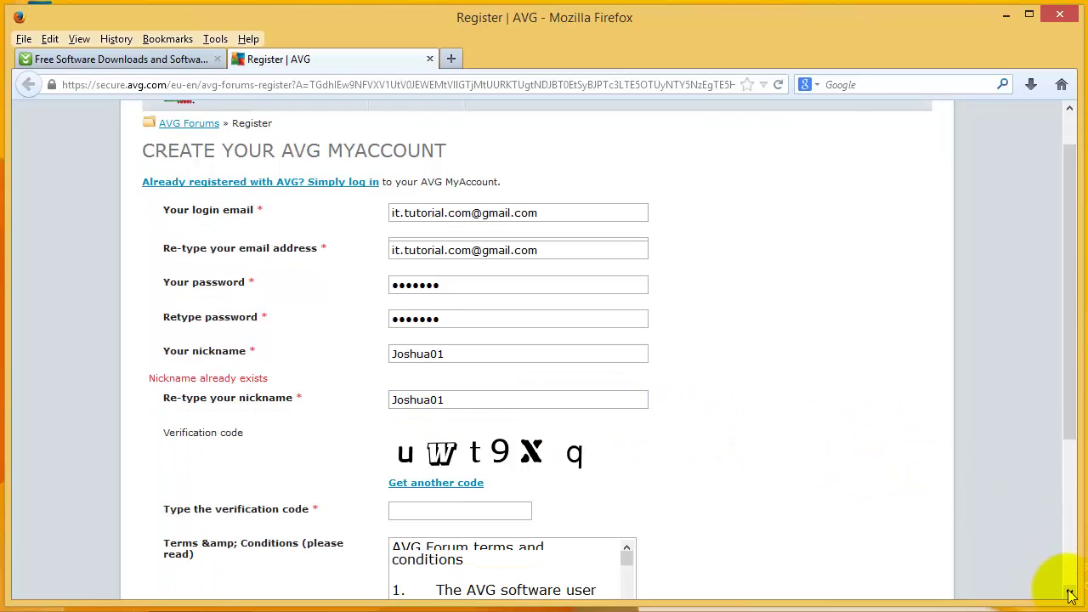
left_click(1070, 595)
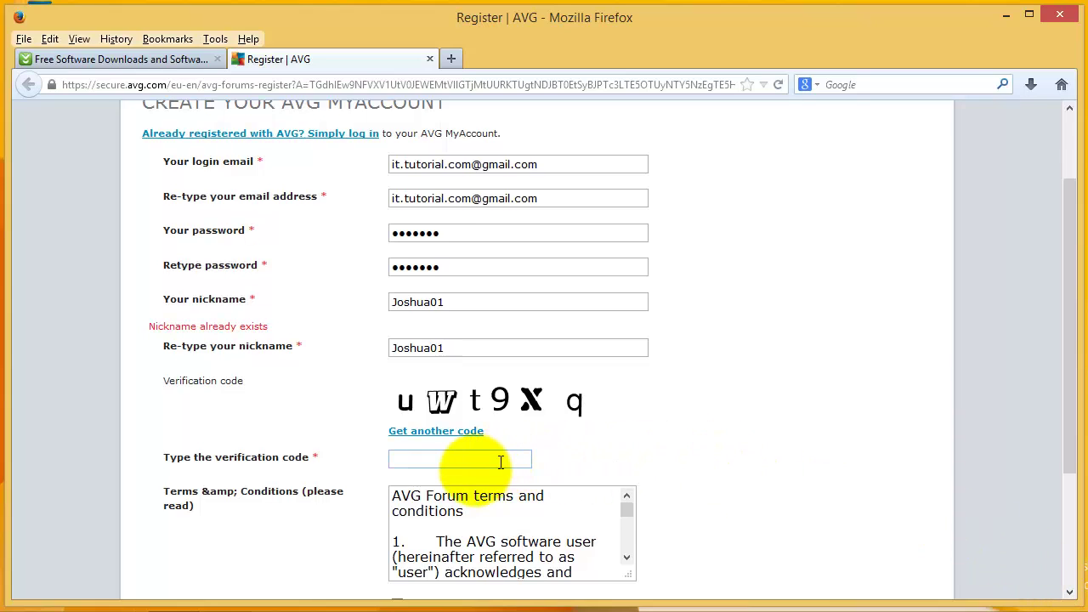
left_click(470, 461)
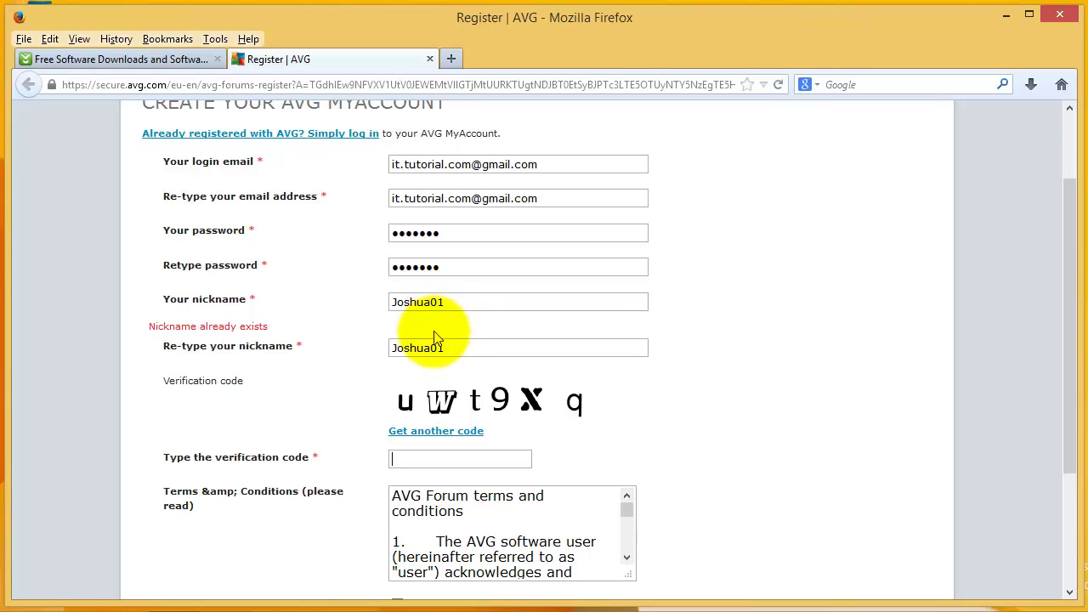
left_click(432, 302)
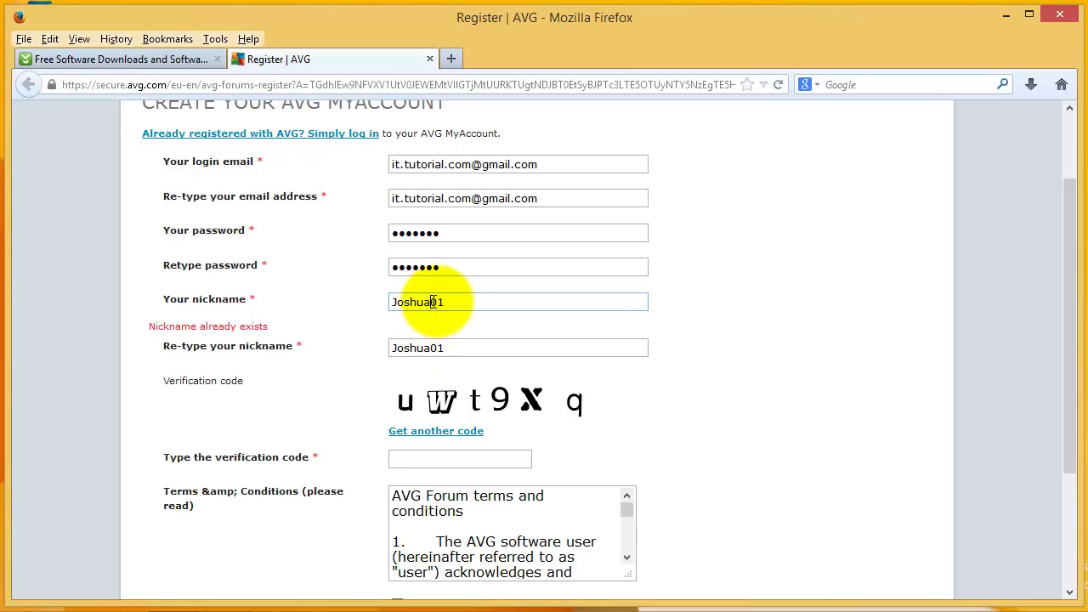
type("0")
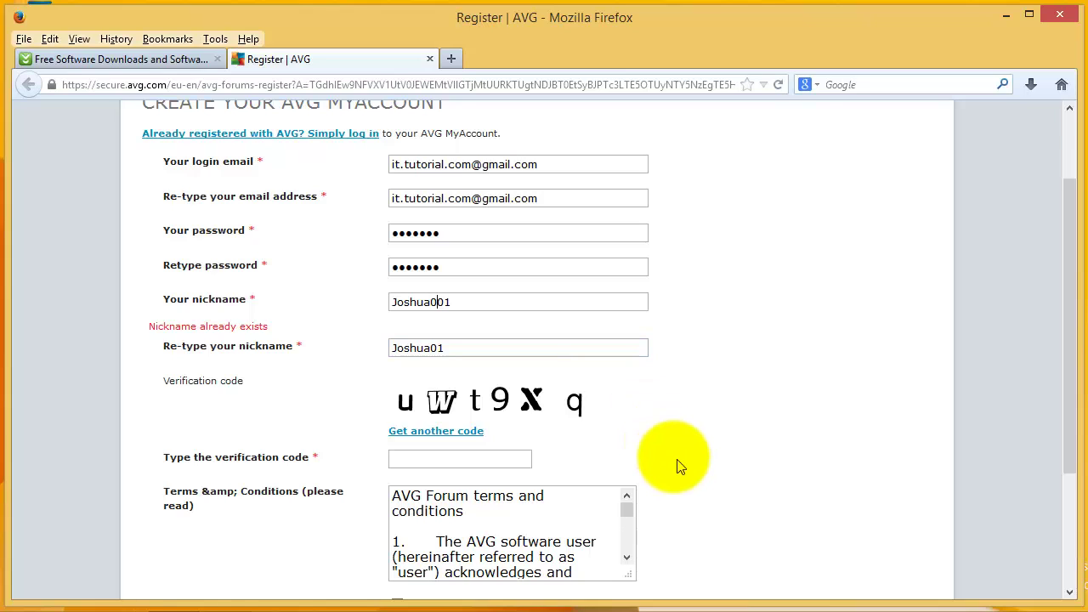
left_click(430, 348)
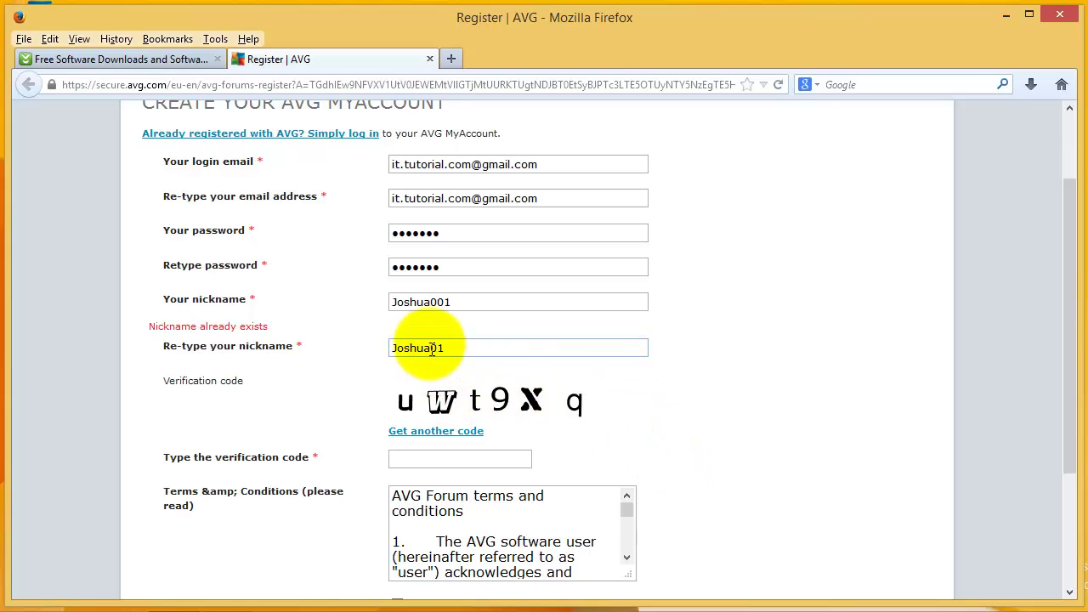
type("0")
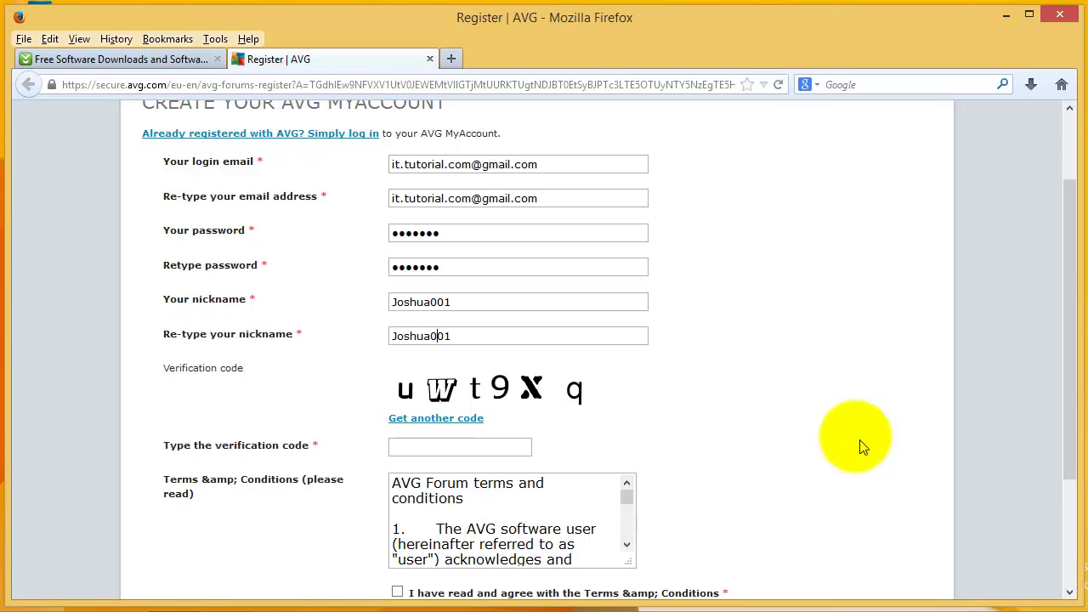
Type the captcha characters into the verification code box, fixing a typo and capitalizing the W.
left_click(487, 448)
left_click(791, 505)
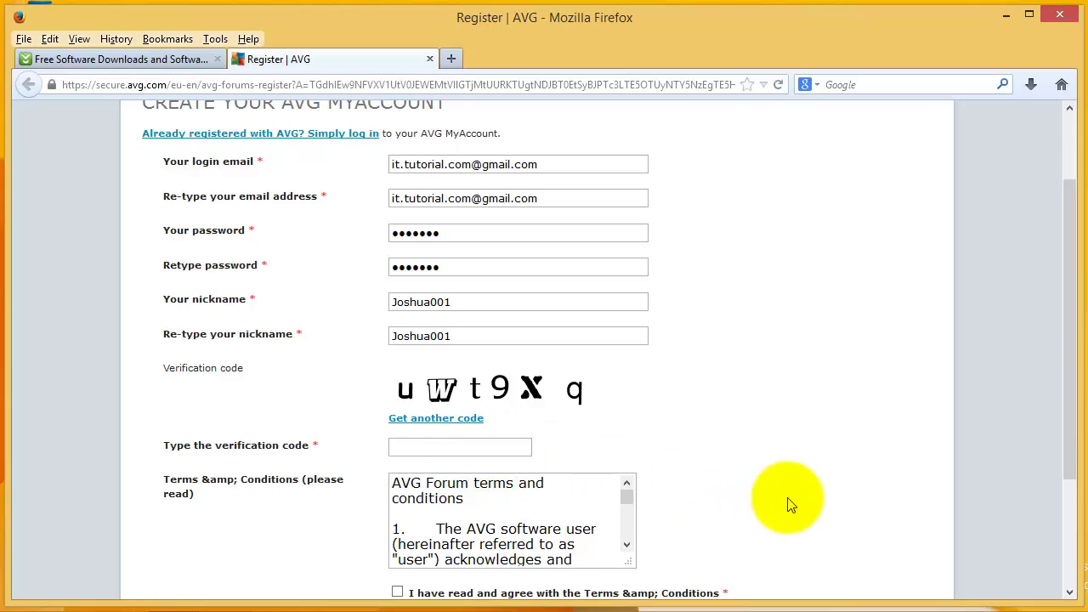
type("uw")
key("BackSpace")
type("9xq")
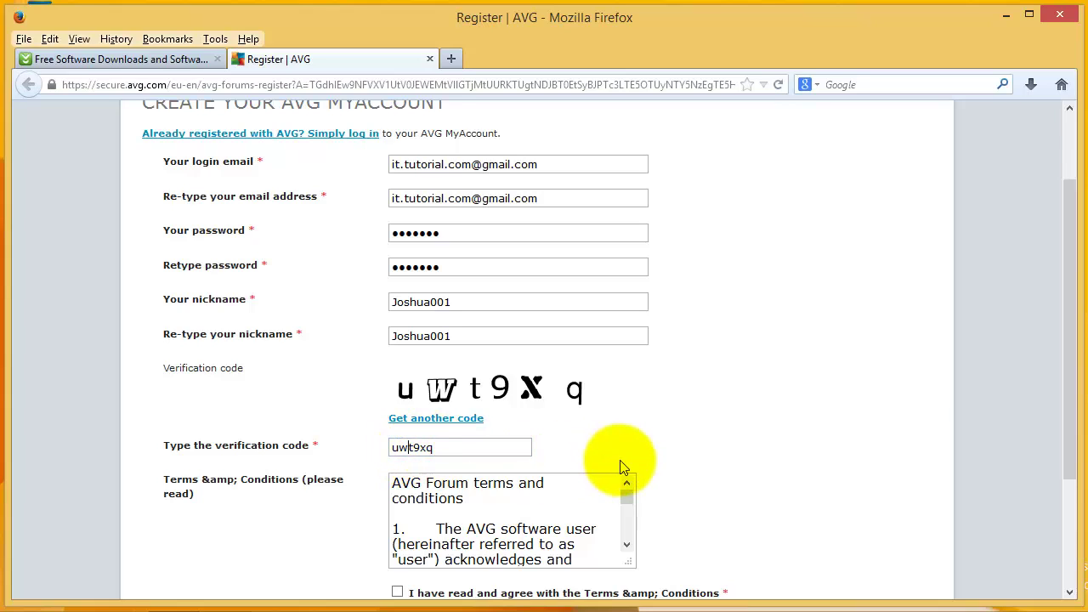
key("BackSpace")
type("W")
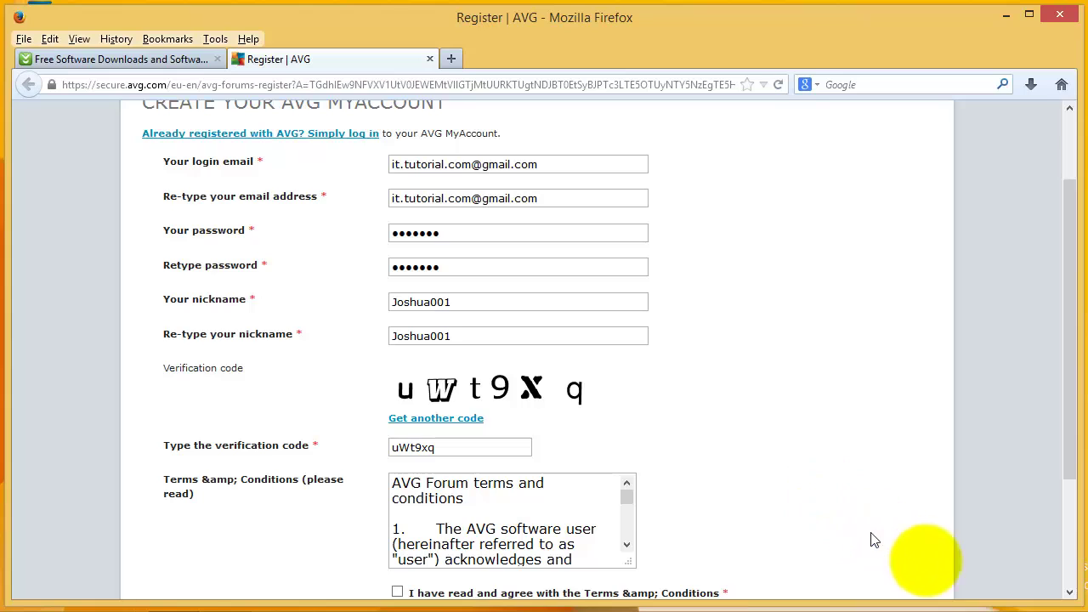
Scroll down, opt in to product update alerts, and submit the registration with CONTINUE.
left_click(1069, 593)
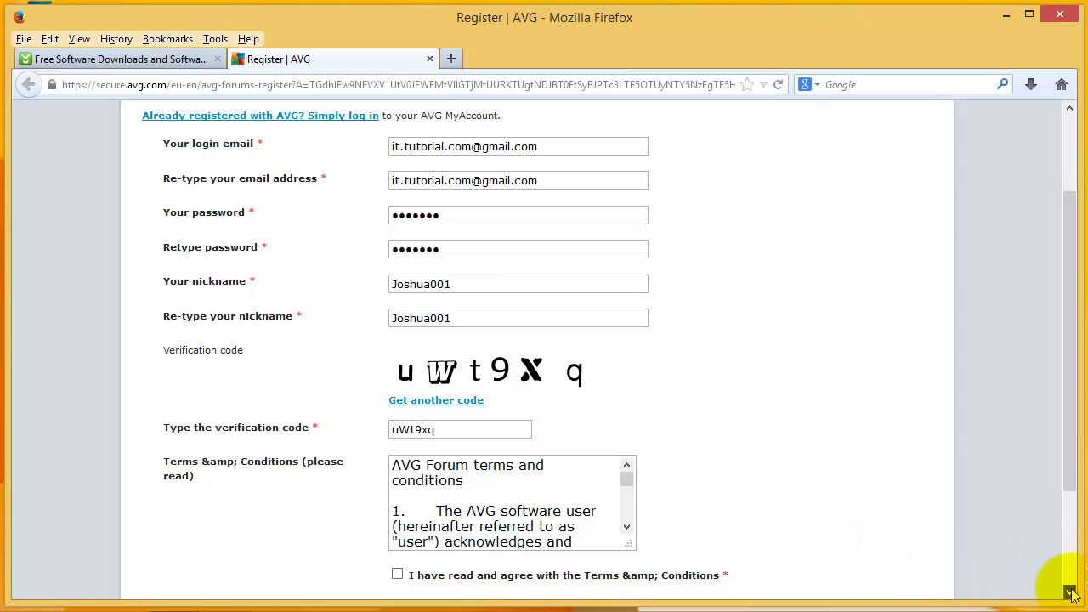
left_click(1069, 592)
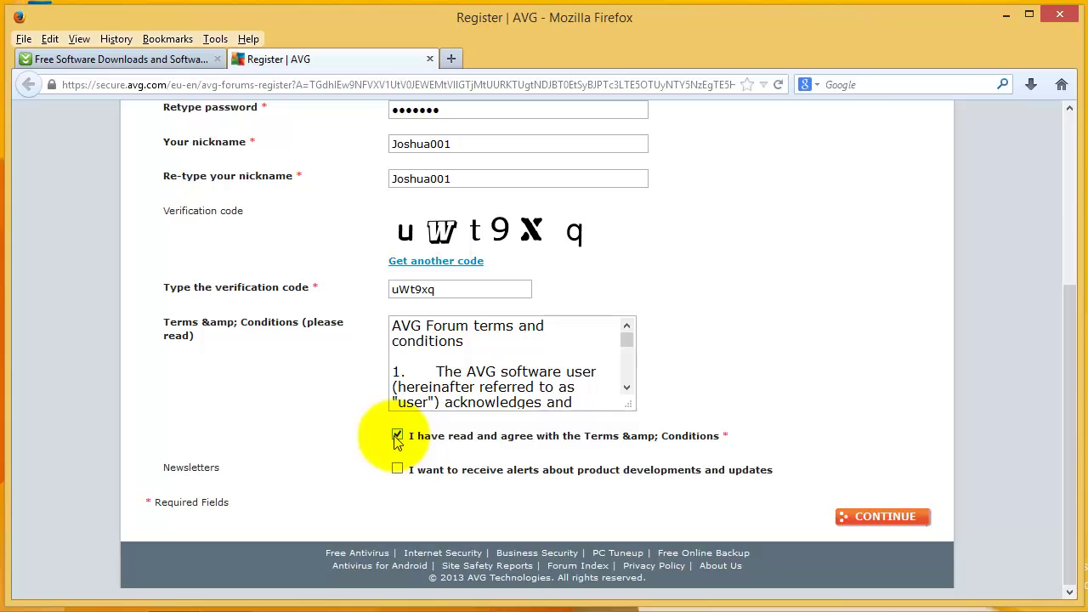
left_click(398, 470)
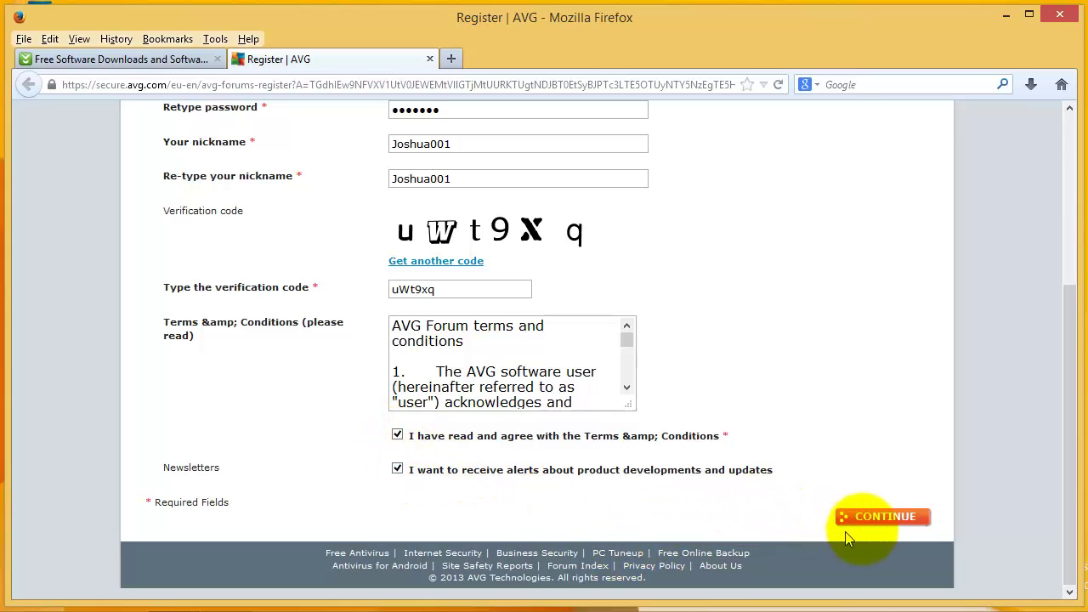
left_click(891, 527)
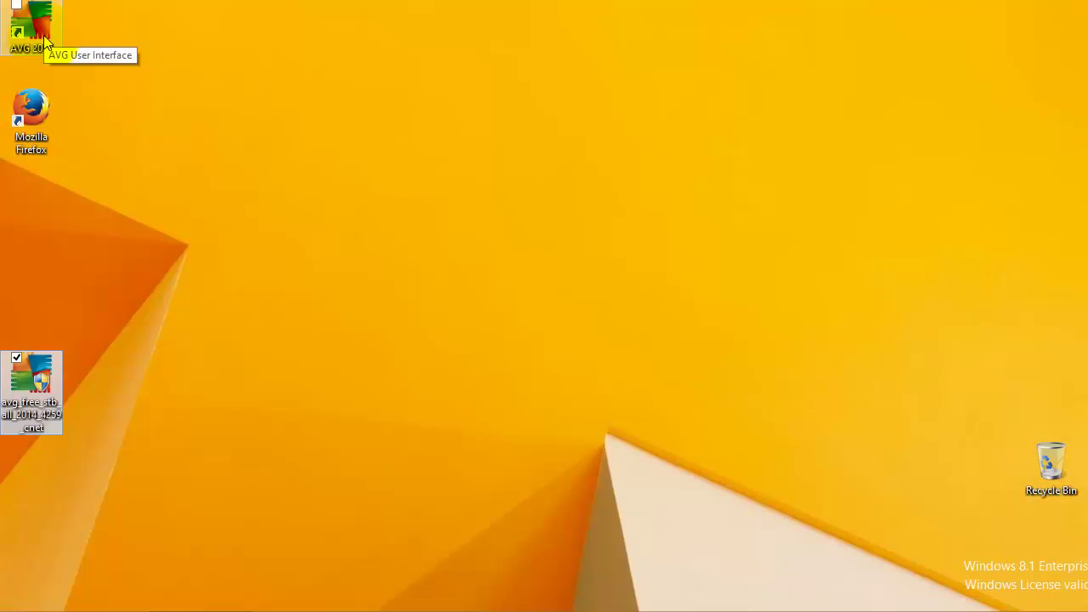
Drag the AVG 2014 shortcut from the top-left corner to mid-screen and fine-tune its position.
left_click_drag(43, 35, 470, 205)
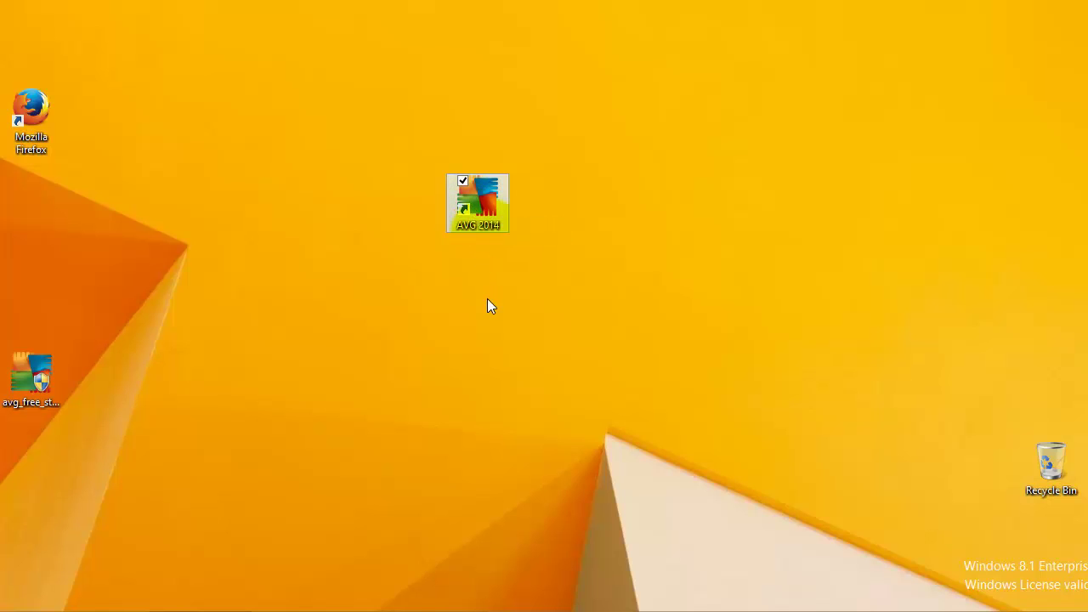
left_click_drag(487, 196, 503, 220)
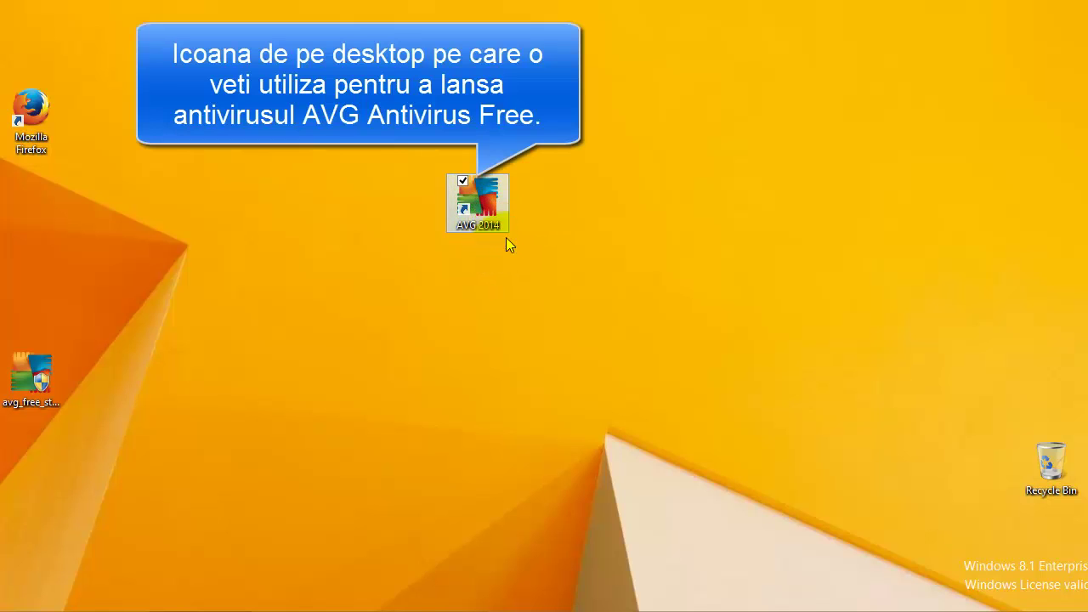